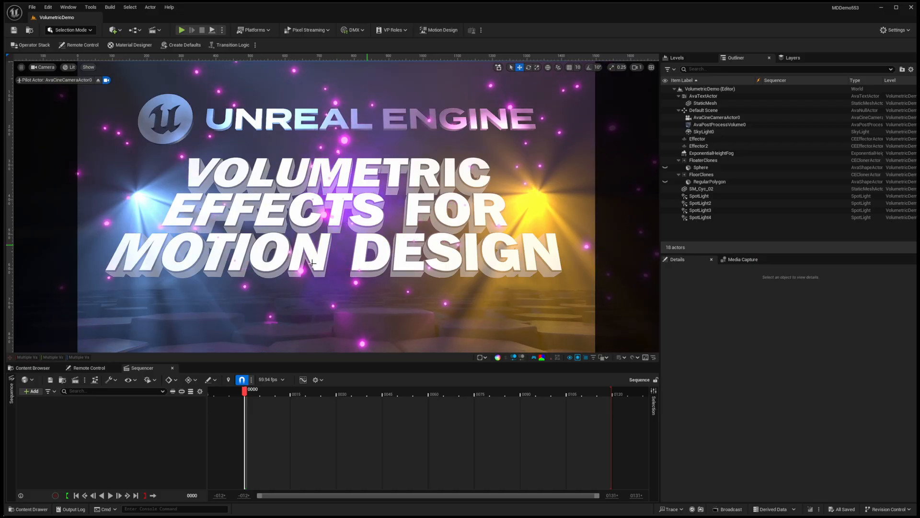
Open the starting-point level from the PixelProfVolumetricMD content folder
left_click(33, 368)
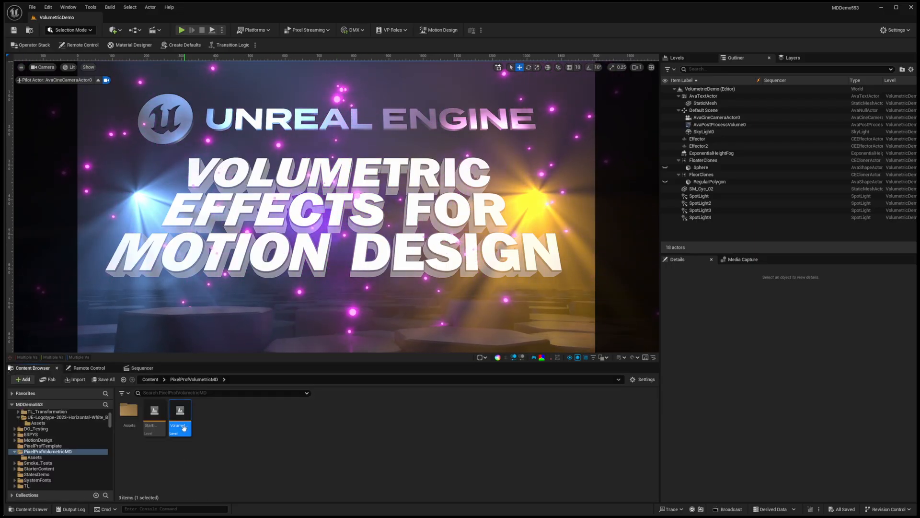
left_click(150, 418)
double_click(151, 418)
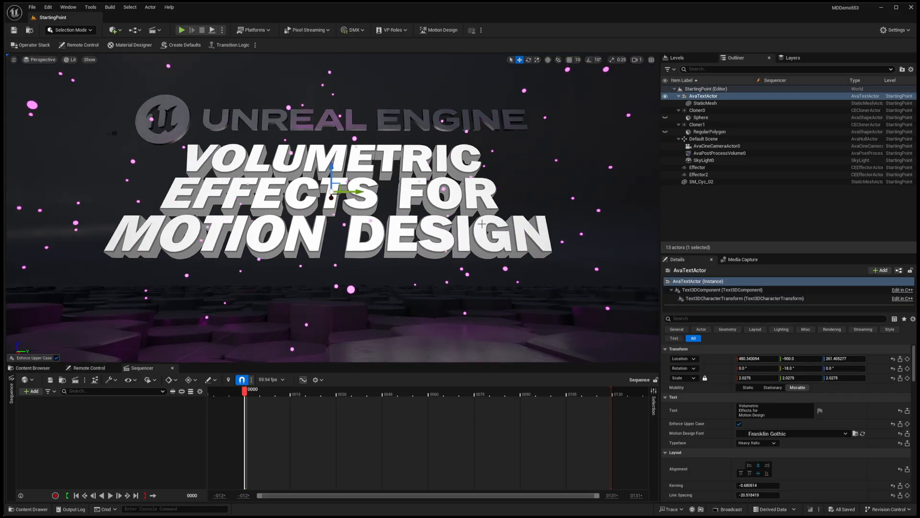
Examine the scene layout from an angle and inspect the cyclorama mesh, the 3D text actor and its child logo mesh
scroll(481, 224, "down", 5)
left_click_drag(462, 271, 439, 274, "alt")
scroll(471, 266, "down", 3)
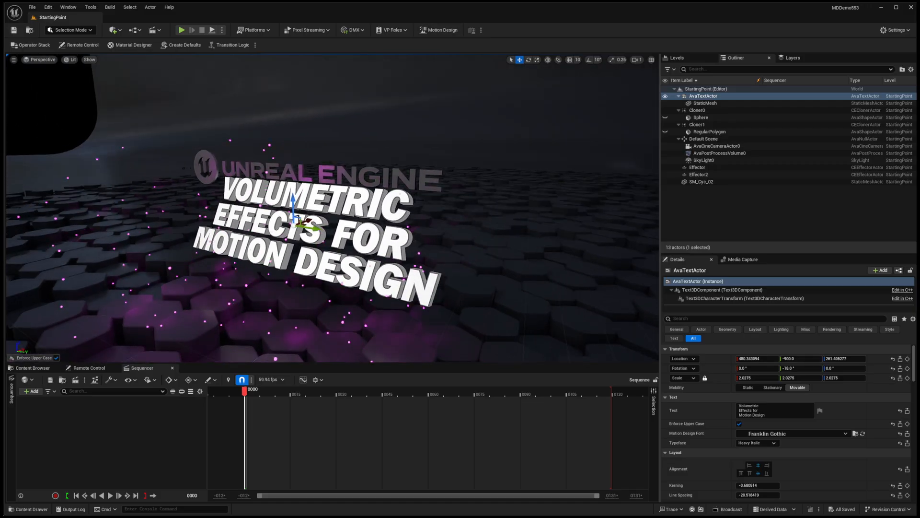
left_click_drag(328, 222, 322, 223, "alt")
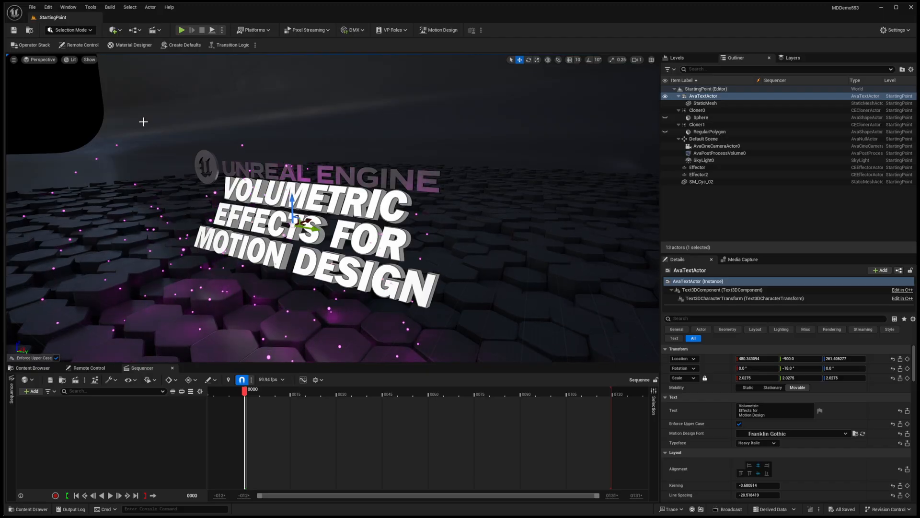
left_click(702, 182)
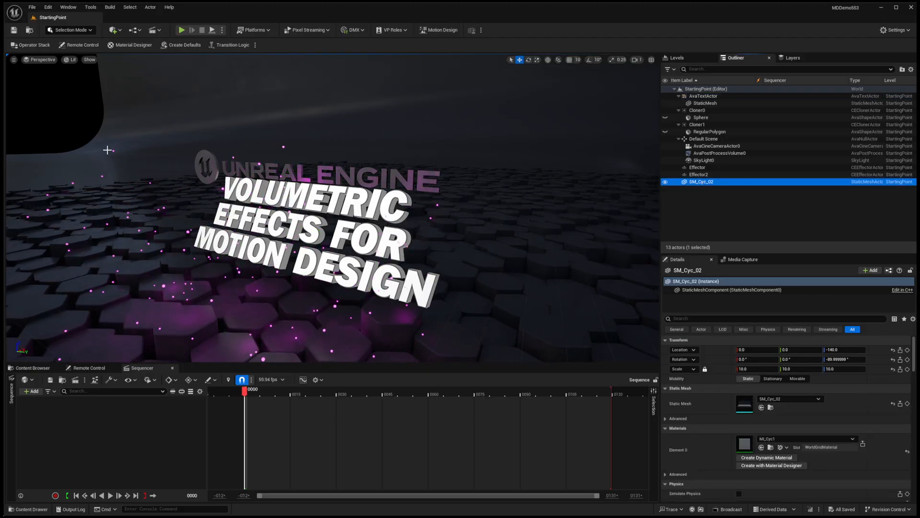
left_click(703, 96)
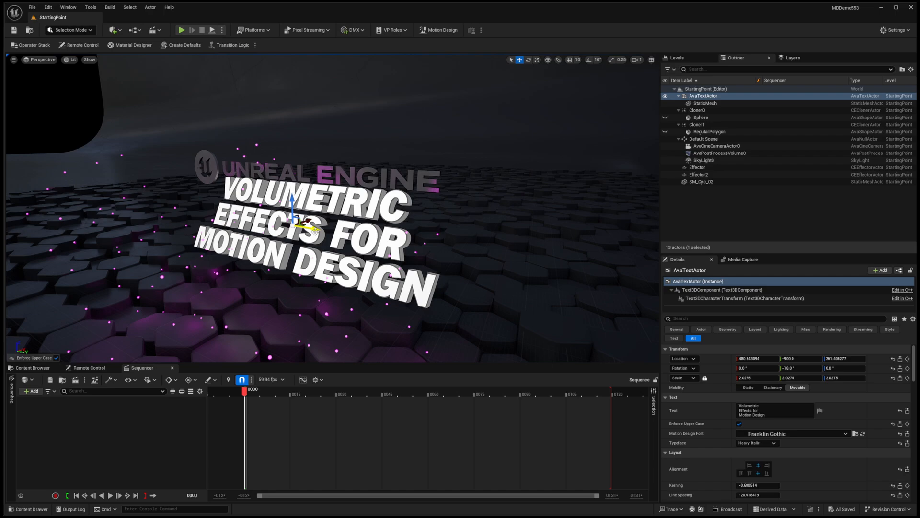
left_click(705, 103)
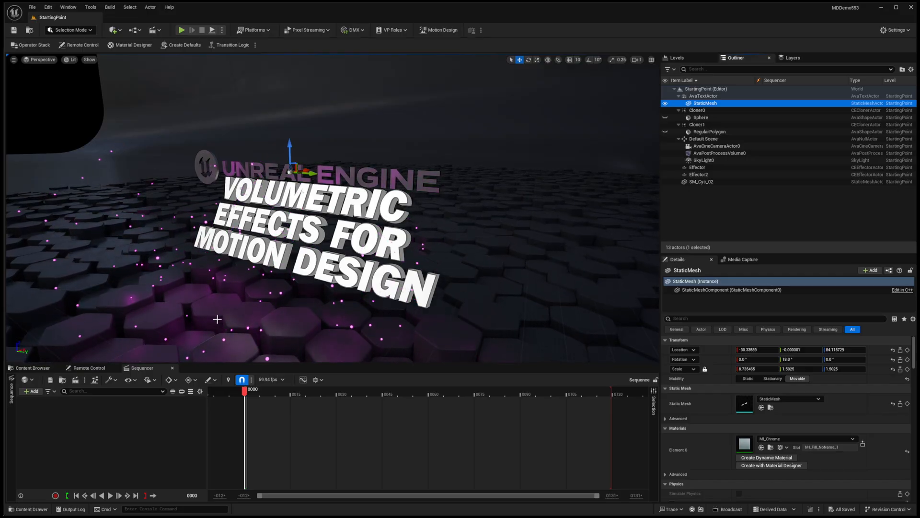
Switch the editor to Motion Design mode
left_click_drag(521, 313, 527, 372, "alt")
left_click_drag(507, 265, 519, 263, "alt")
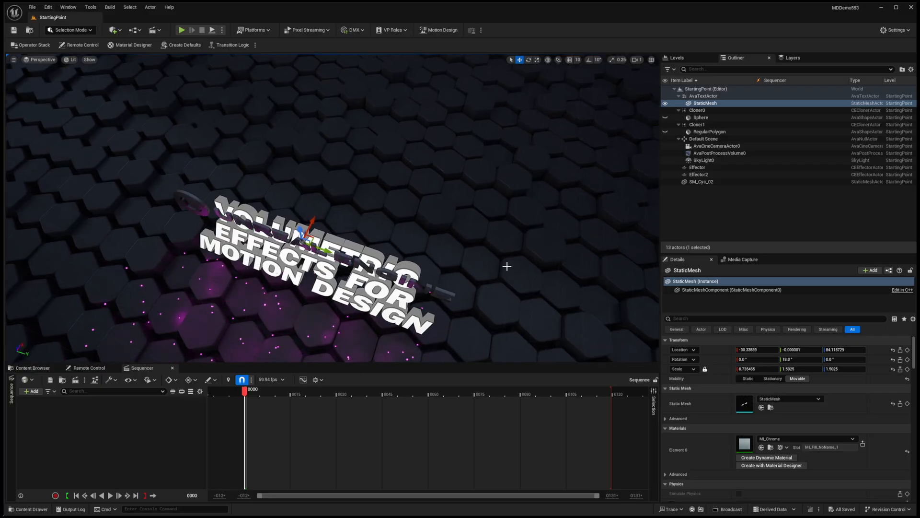
middle_click_drag(497, 257, 479, 307)
left_click_drag(497, 256, 492, 259, "alt")
right_click_drag(496, 256, 551, 246, "alt")
left_click(72, 30)
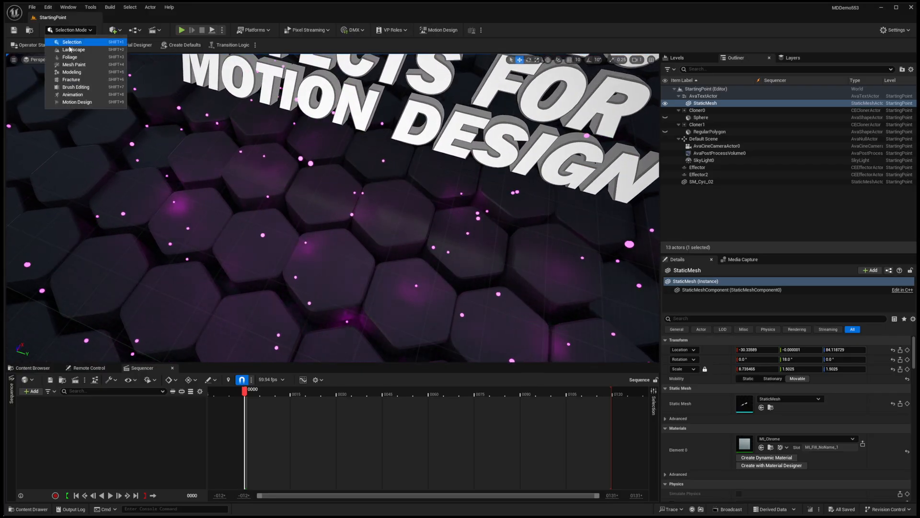
left_click(77, 102)
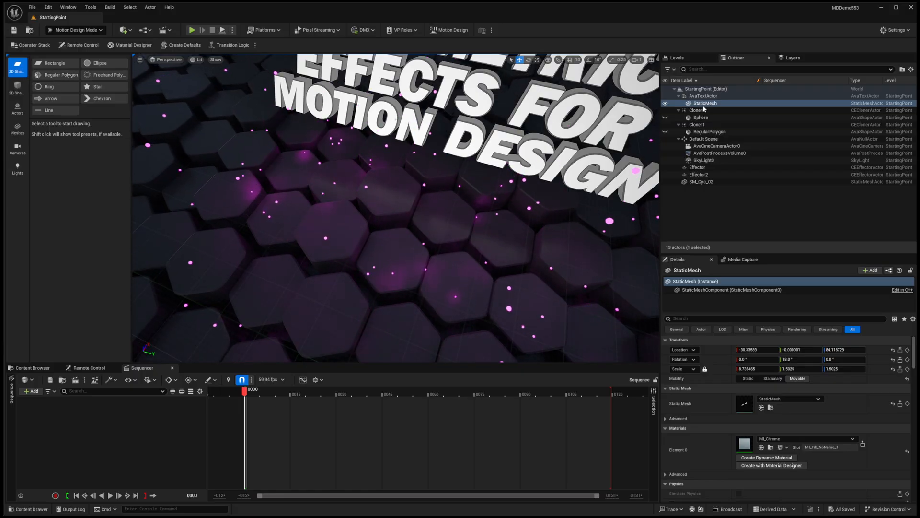
Inspect the RegularPolygon's modifiers in the Operator Stack and the layout settings of its parent cloner, Cloner1
left_click(709, 132)
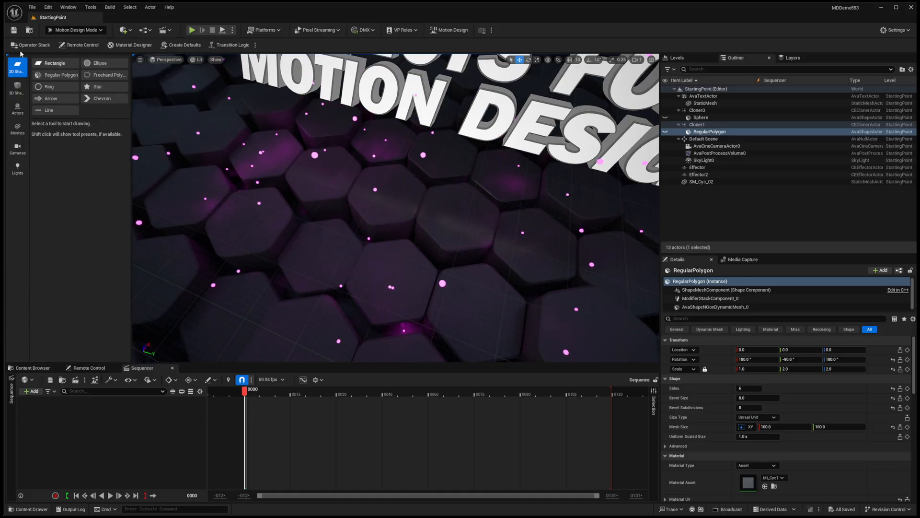
left_click(32, 44)
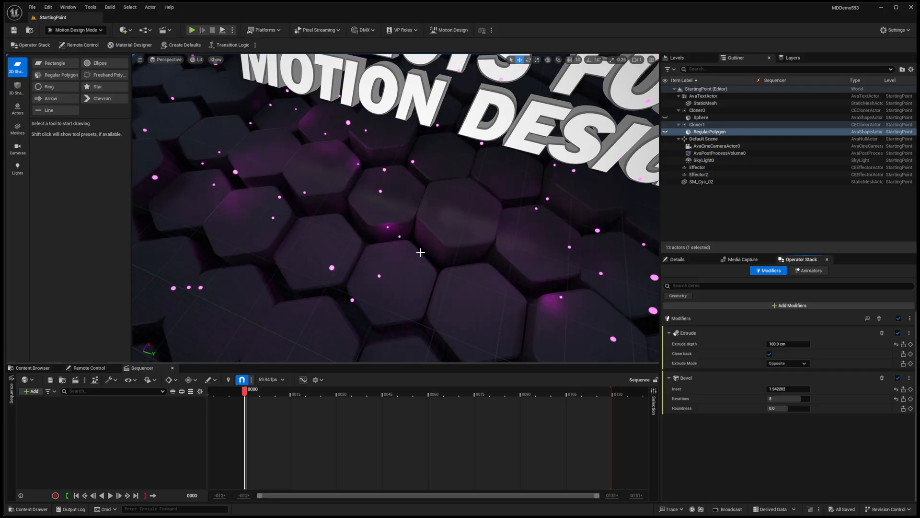
left_click(690, 125)
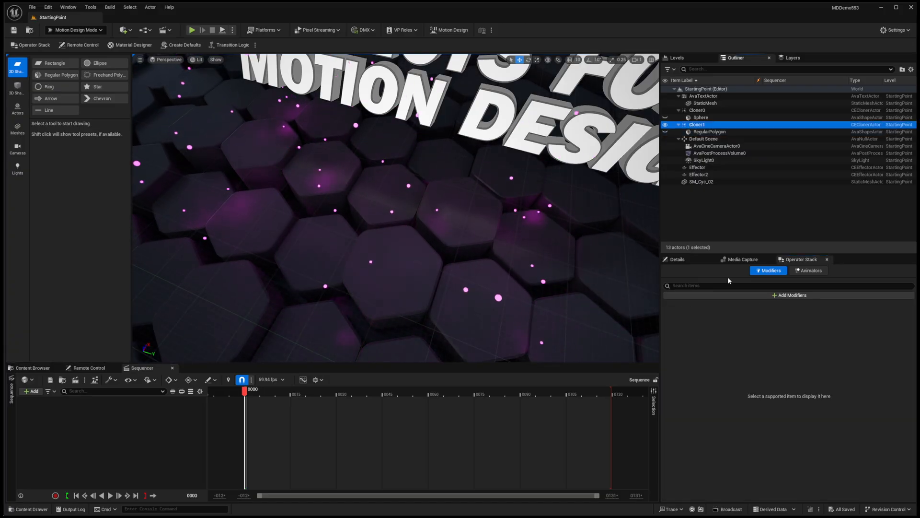
left_click(675, 259)
scroll(789, 401, "down", 5)
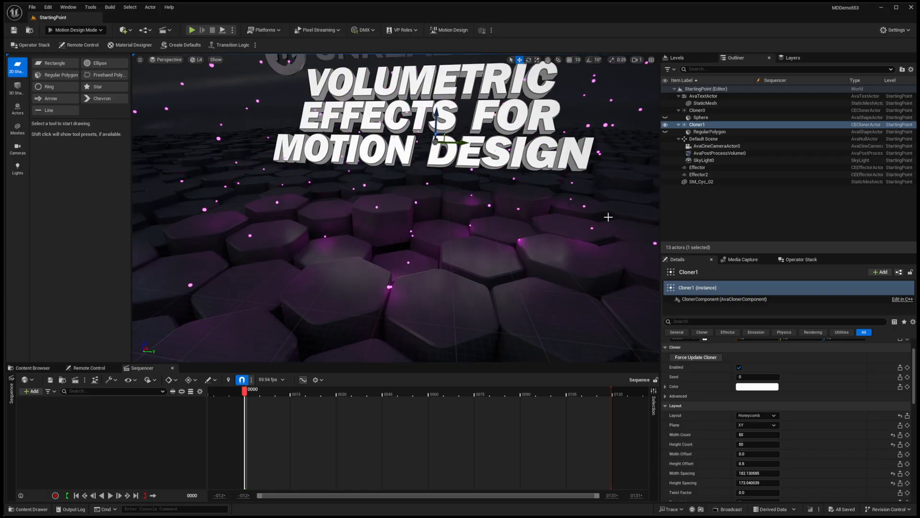
Review the shape and mode settings of Effector and Effector2
left_click(696, 167)
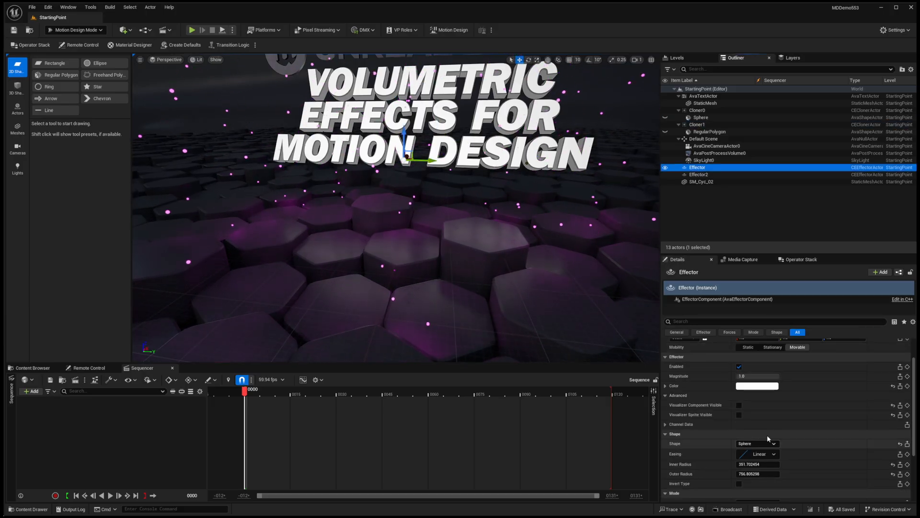
scroll(797, 387, "down", 5)
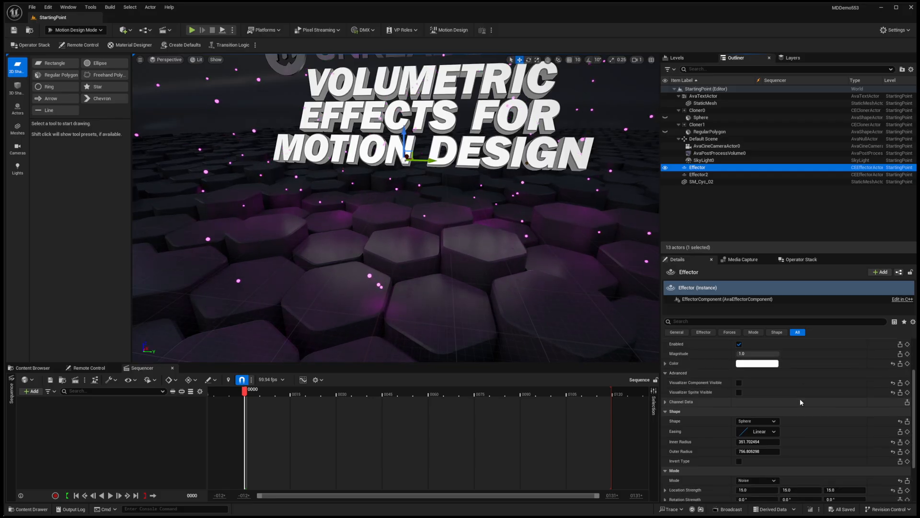
left_click(698, 174)
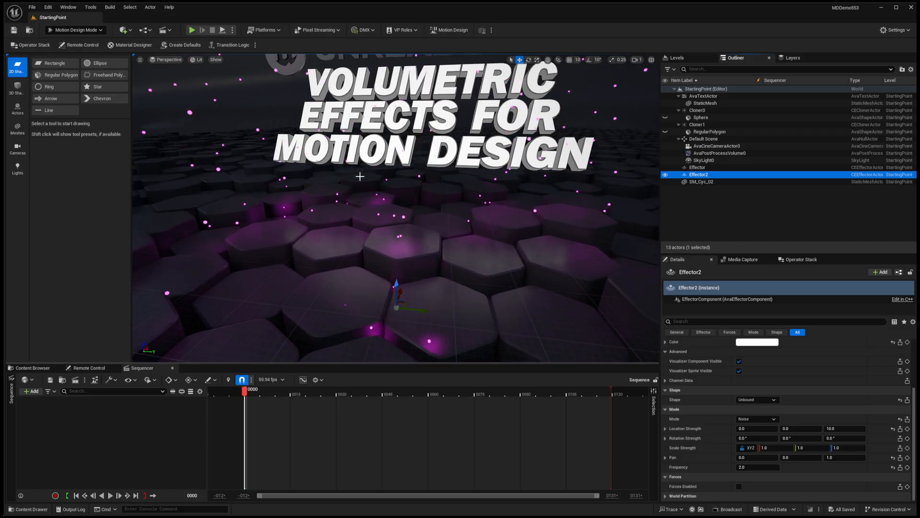
Inspect the Sphere's material color settings and view the scene through AvaCineCameraActor0
left_click(702, 118)
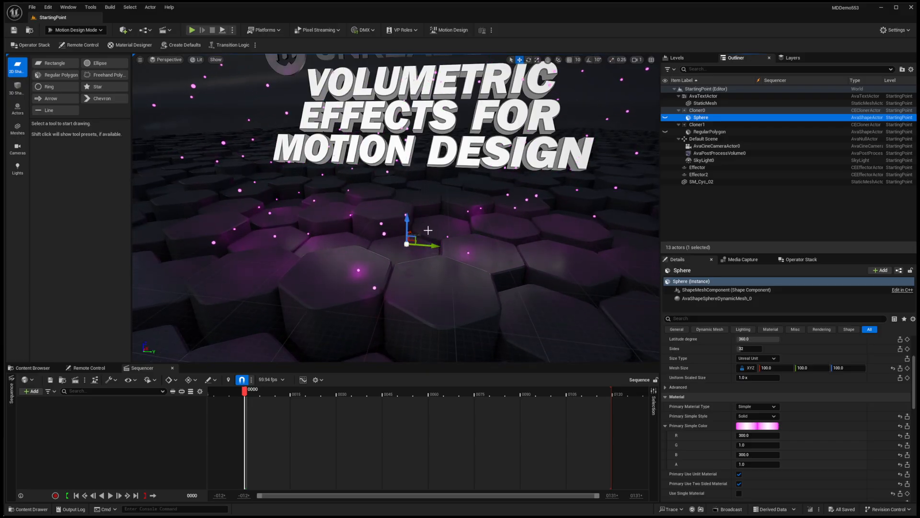
right_click_drag(438, 205, 410, 115)
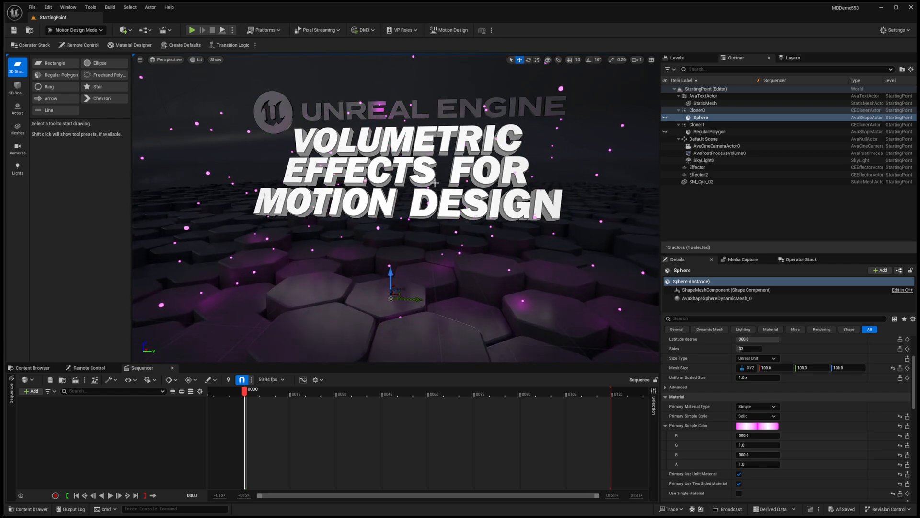
left_click(446, 173)
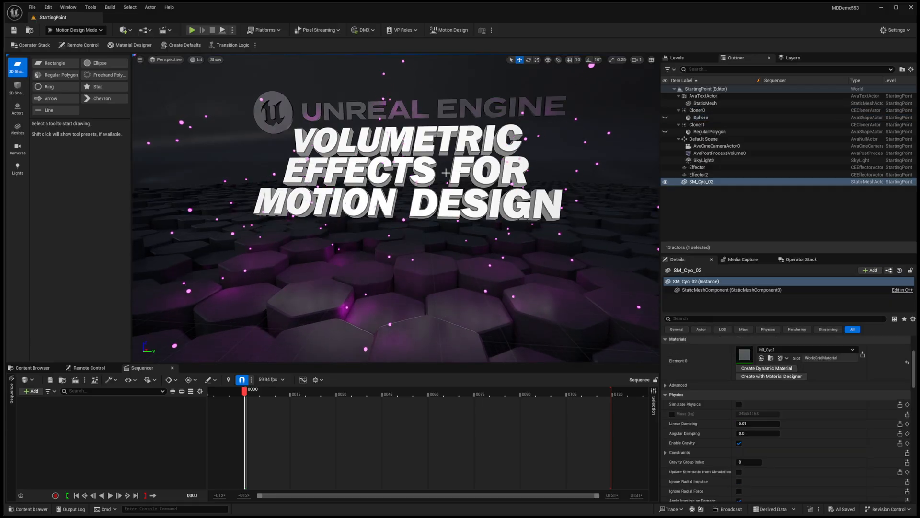
key("shift+d")
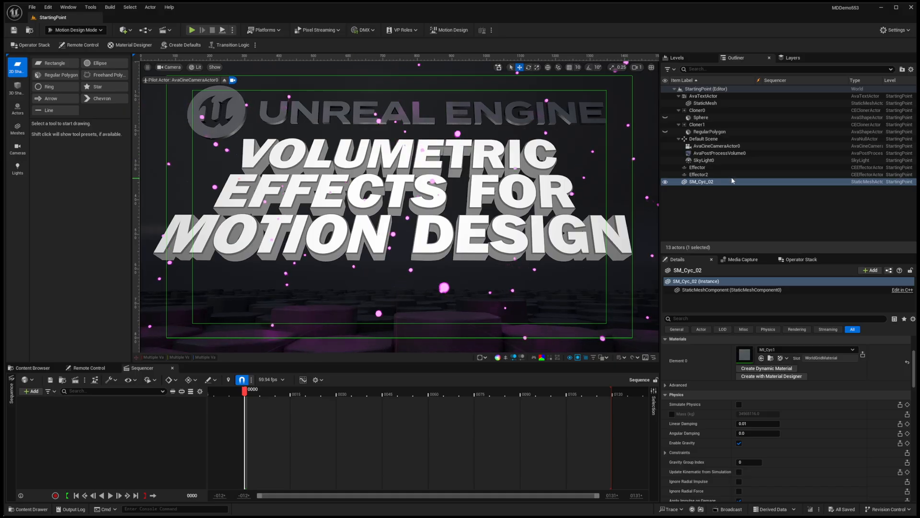
Select AvaPostProcessVolume0 and review the default scene actors offered for creation, without spawning any
left_click(730, 154)
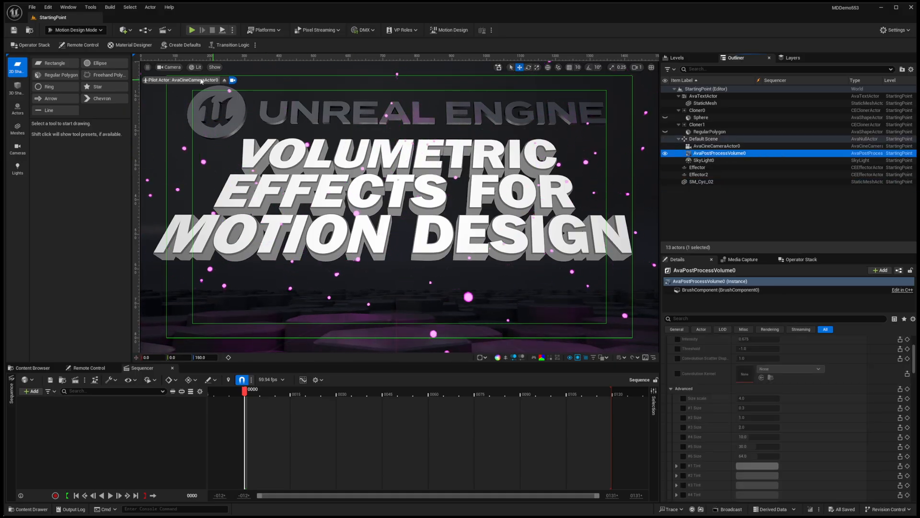
left_click(184, 45)
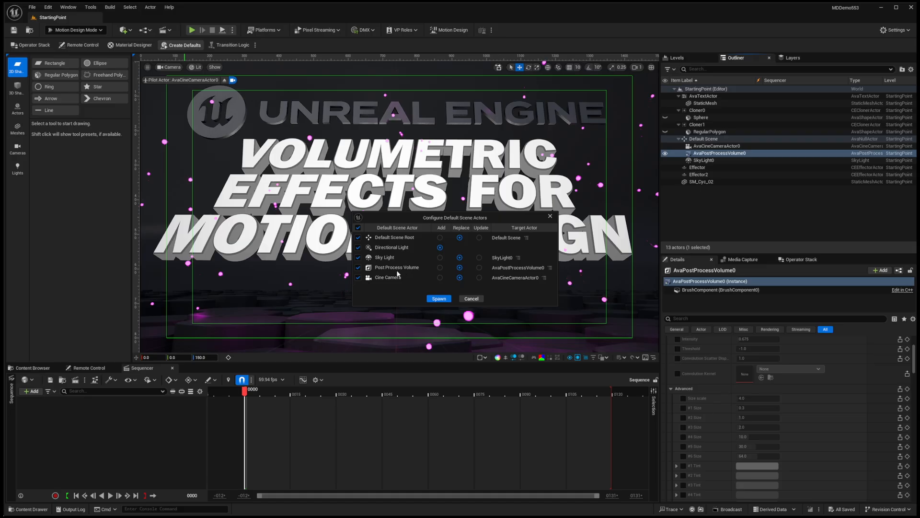
left_click(471, 299)
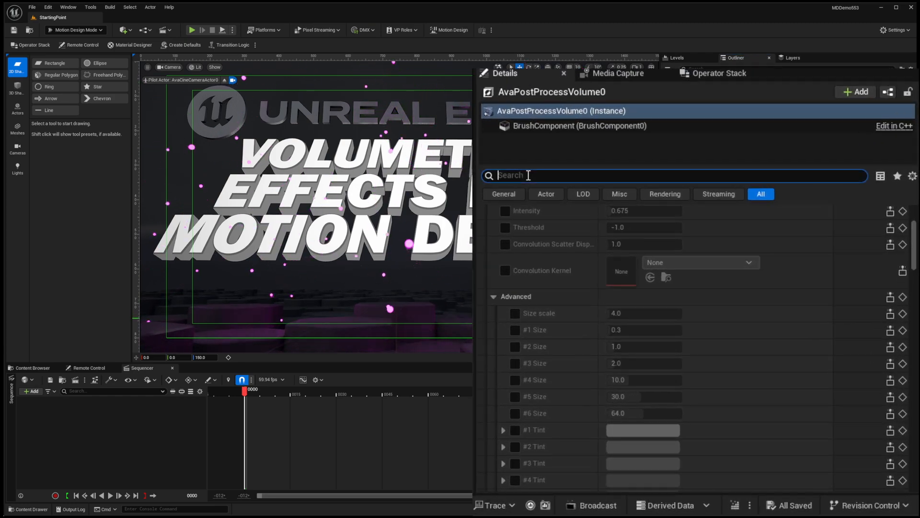
Find the post process volume's Bloom settings, enable the Method and Intensity overrides, and set the method to Convolution
type("loom")
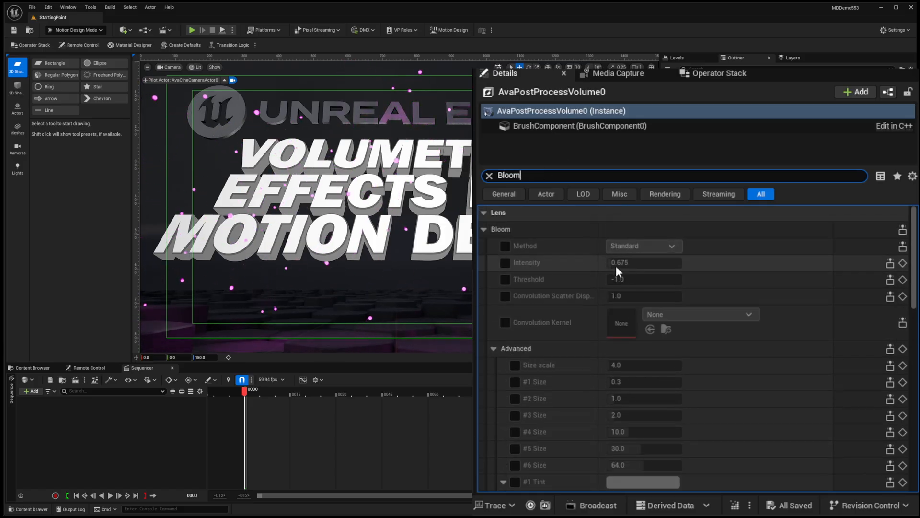
left_click(506, 247)
left_click(506, 261)
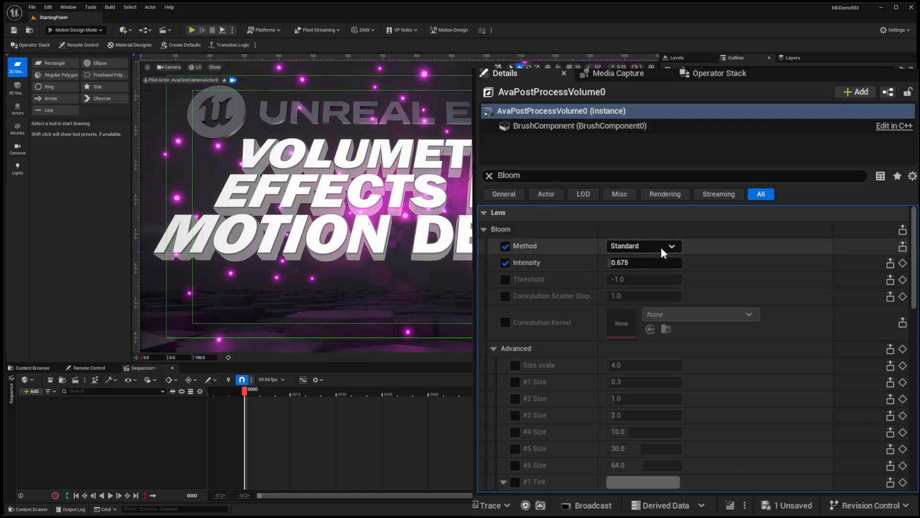
left_click(623, 247)
left_click(635, 271)
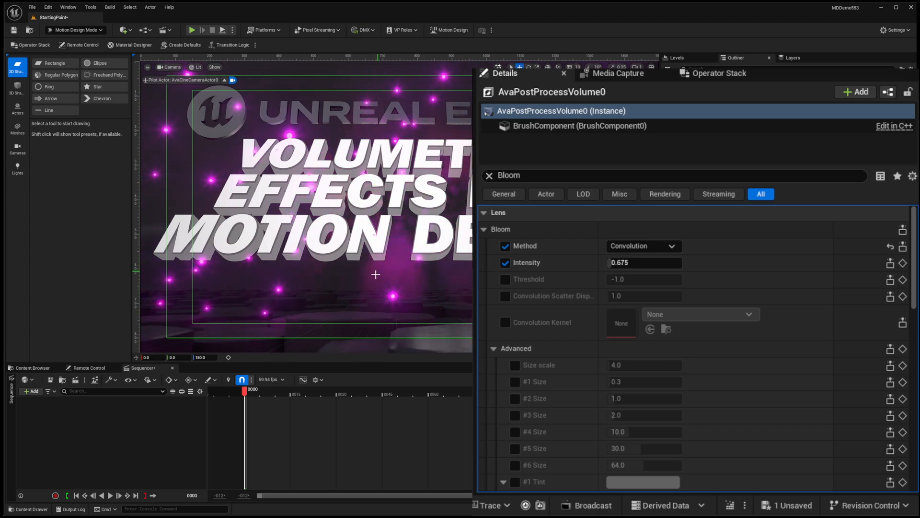
Set the post process volume's bloom intensity to 0.25
left_click(641, 262)
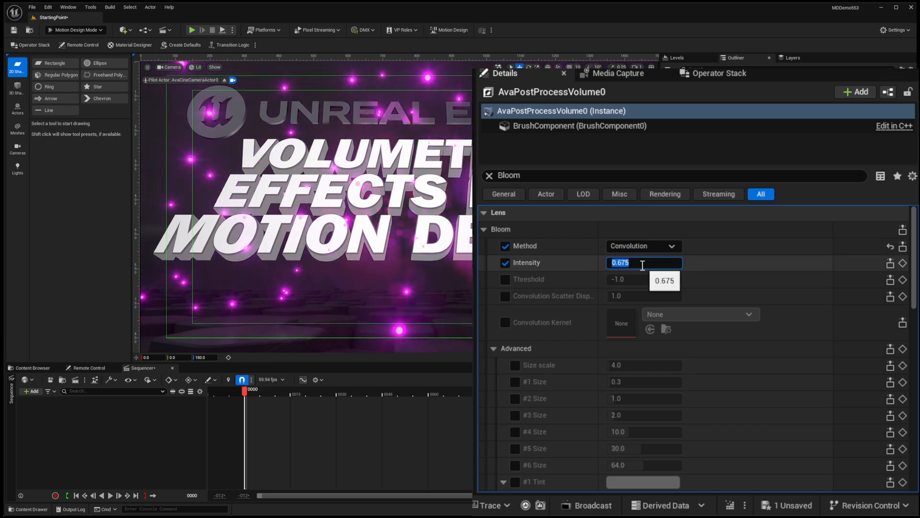
type(".25")
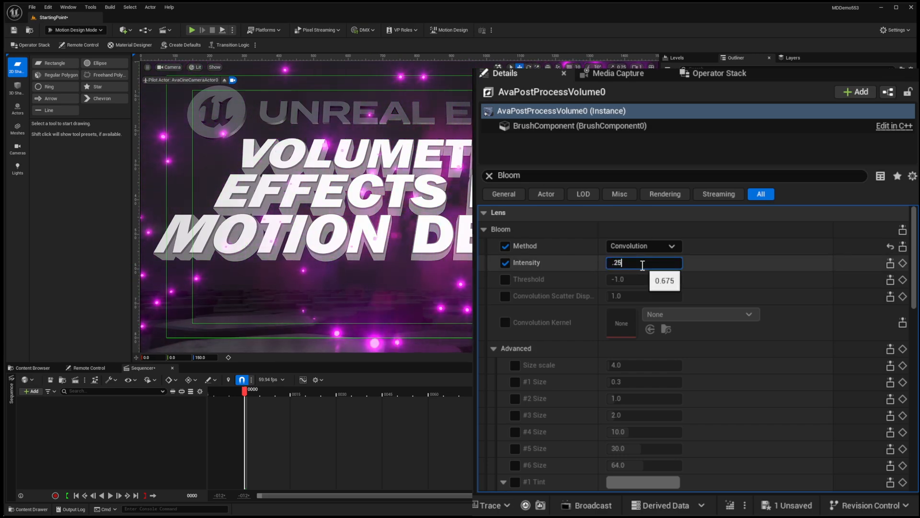
key("Return")
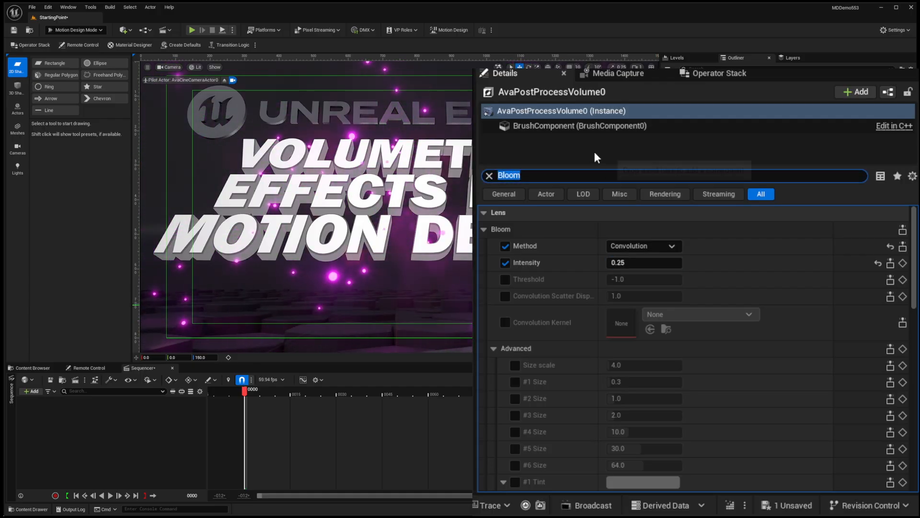
Find the Lens Flares settings, enable the Intensity and Tint overrides, and set the flare intensity to about 2.28
type("Flare")
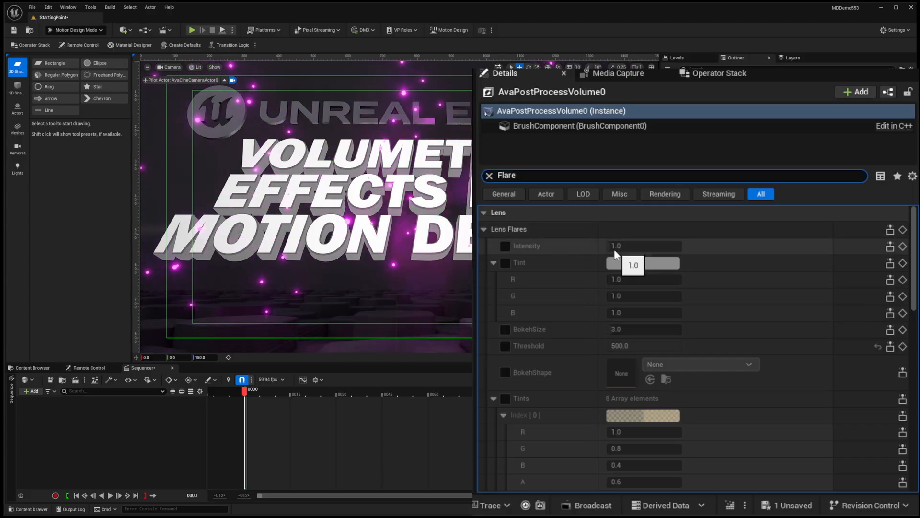
left_click(504, 246)
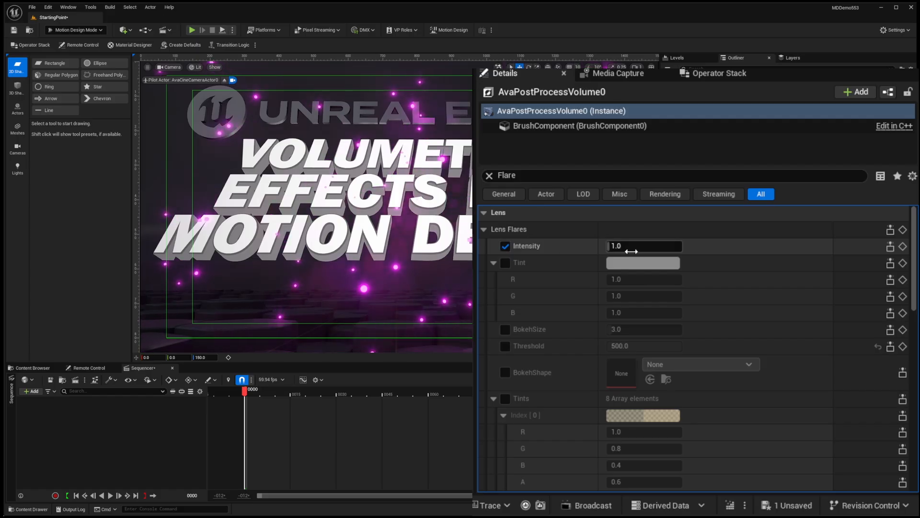
left_click_drag(614, 246, 656, 246)
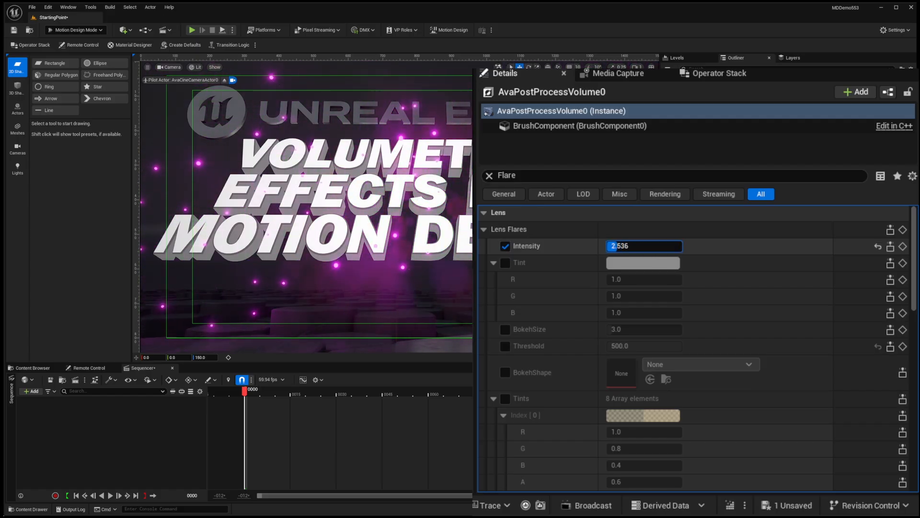
key("Return")
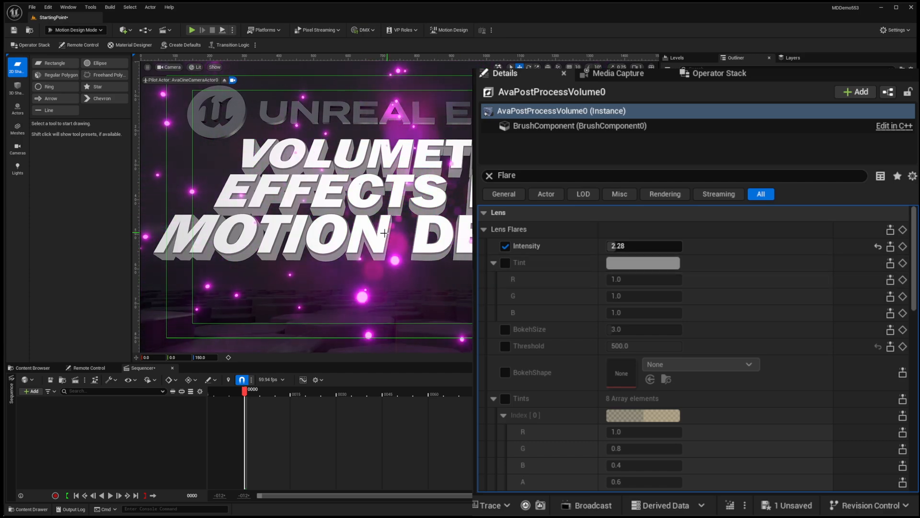
left_click(505, 262)
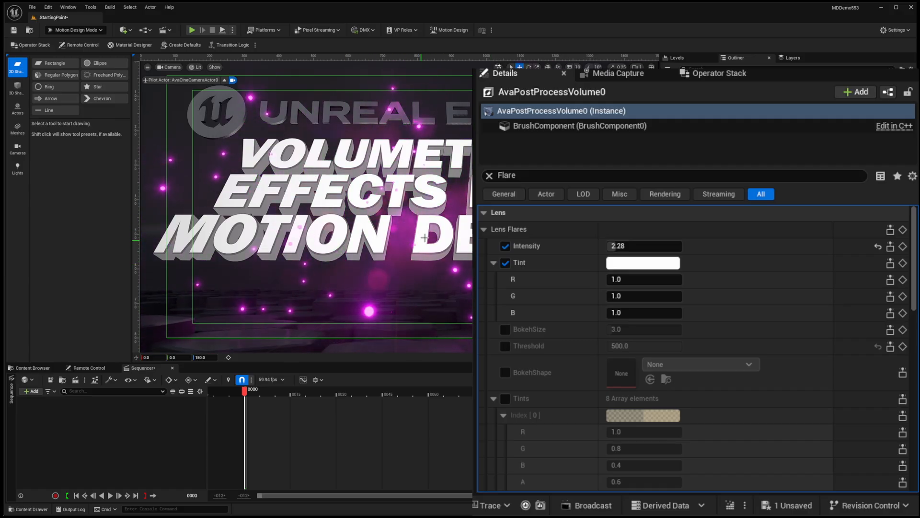
Set the lens flare tint to a muted light cyan, R about 0.25, G about 0.62, B about 0.68
left_click(625, 263)
left_click(669, 288)
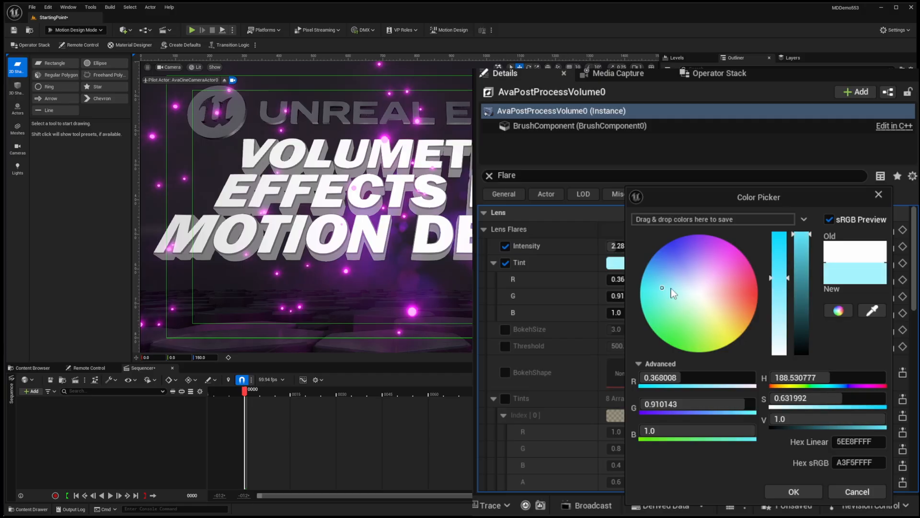
left_click_drag(802, 235, 803, 271)
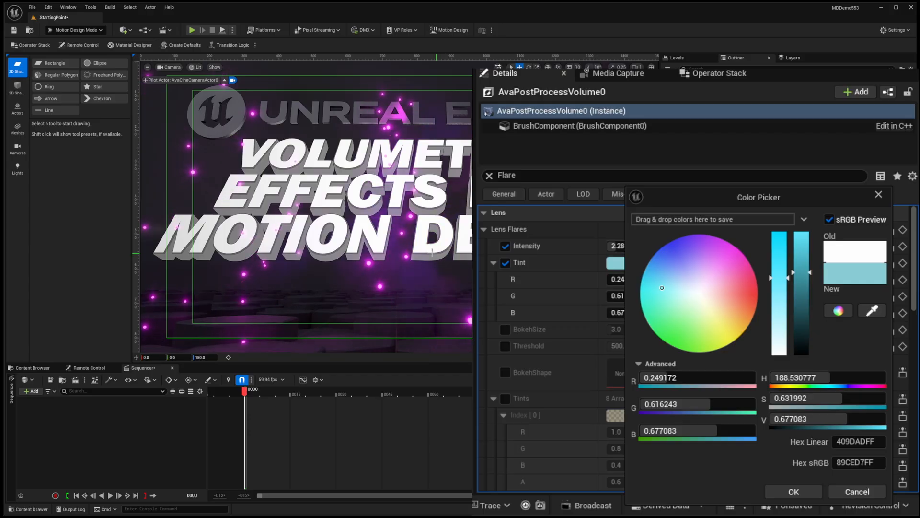
left_click(794, 491)
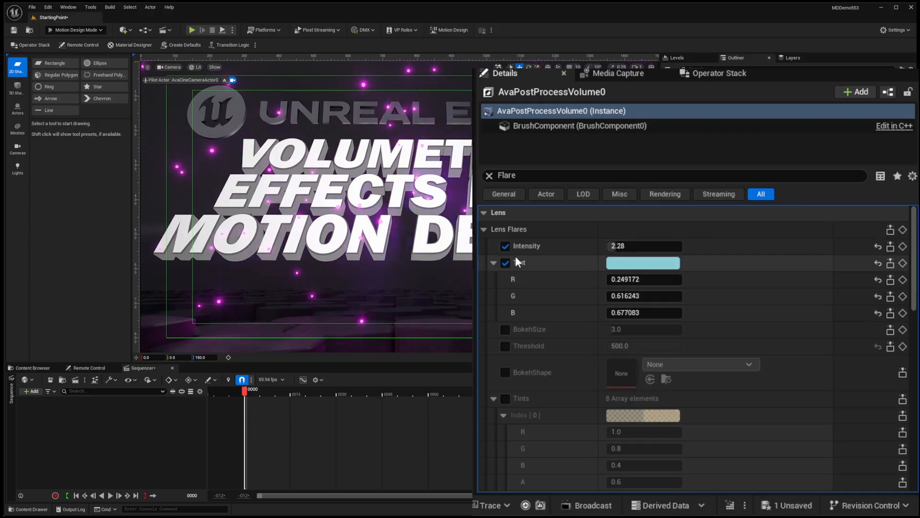
scroll(570, 341, "down", 5)
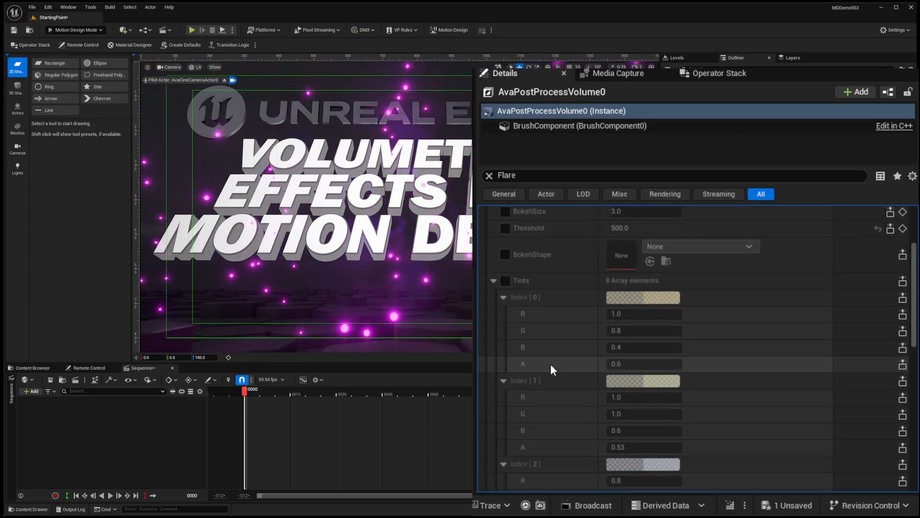
scroll(549, 399, "up", 3)
scroll(548, 397, "down", 7)
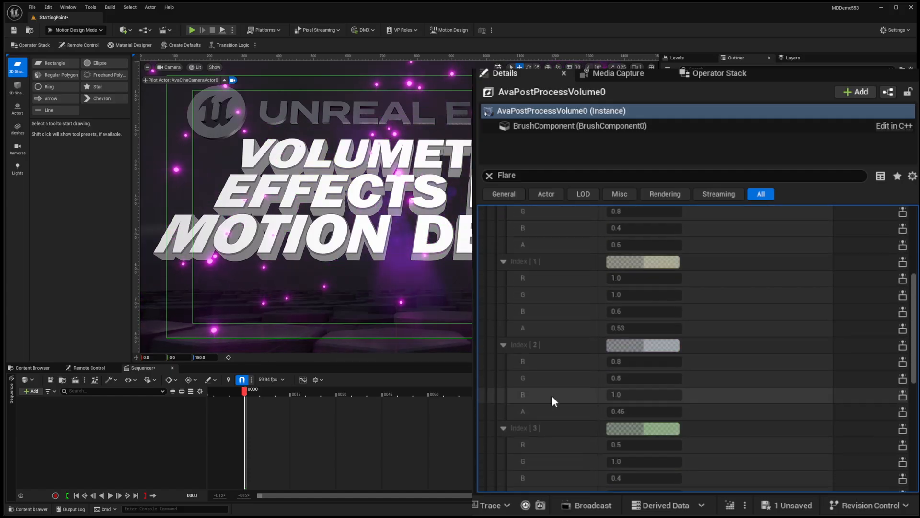
scroll(551, 396, "up", 1)
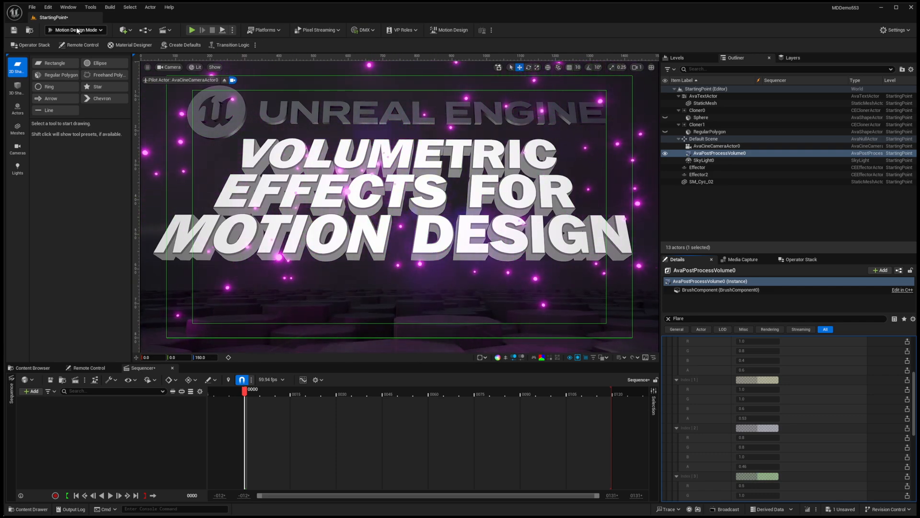
Add a Spot Light to the scene, select it and clear the Flare property filter to show all its settings
left_click(18, 168)
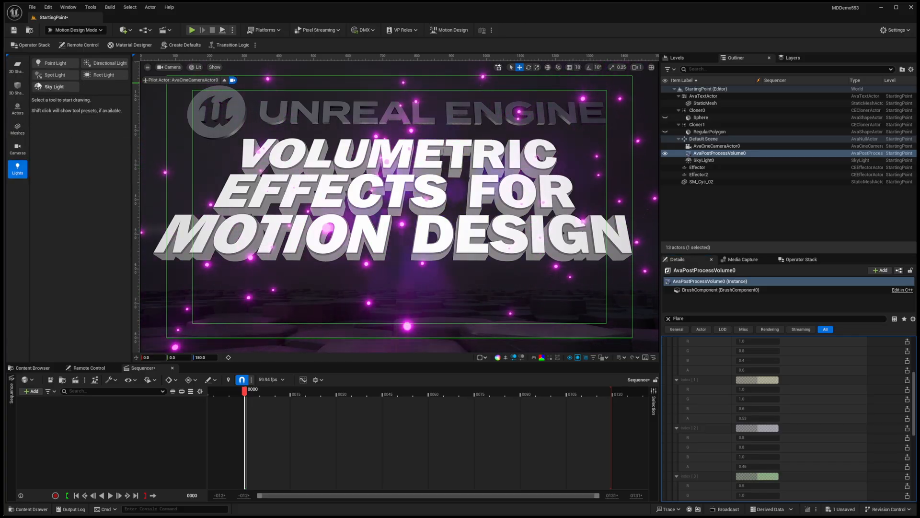
left_click(56, 75)
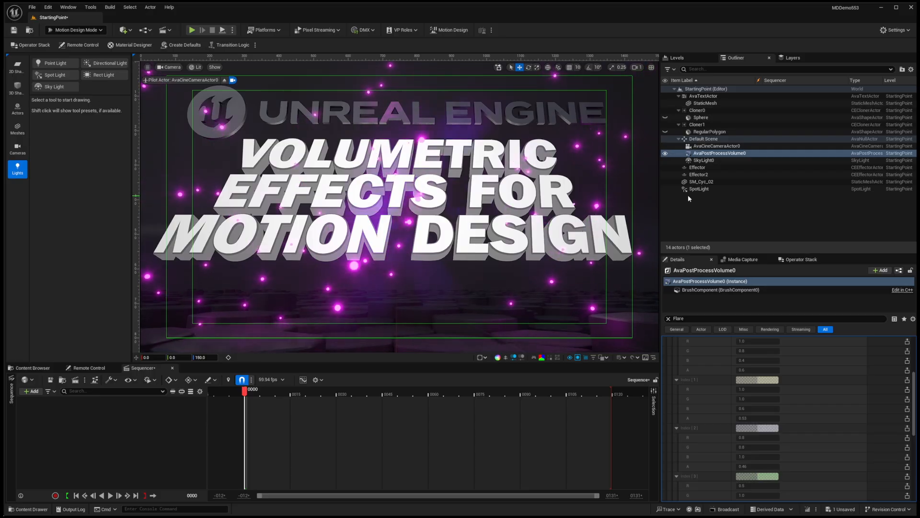
left_click(700, 190)
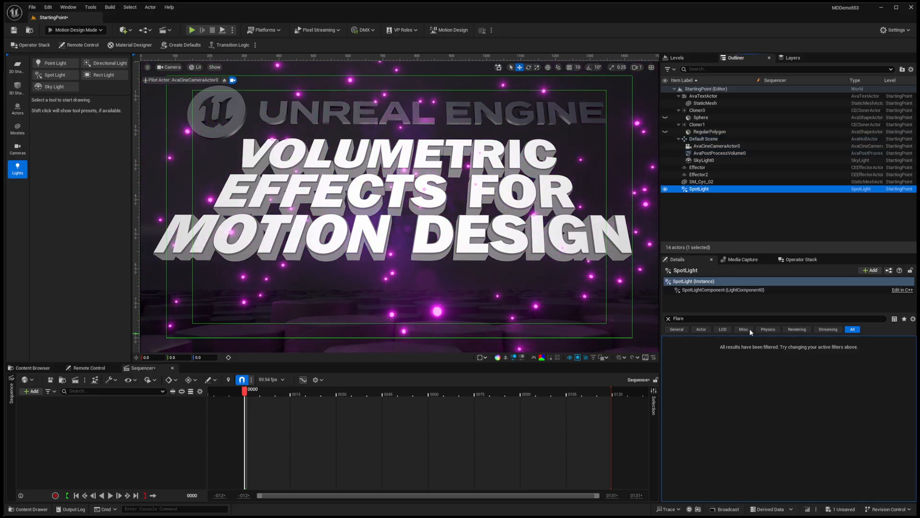
left_click(667, 318)
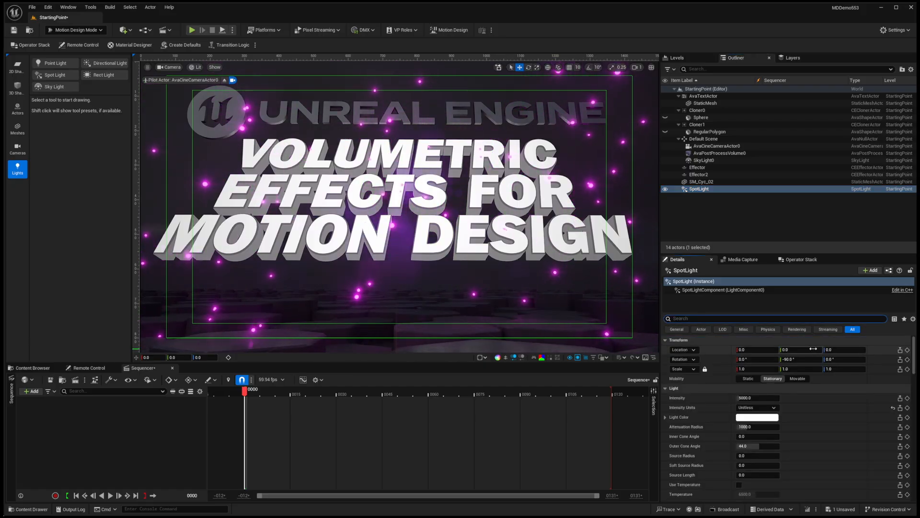
Parent the SpotLight to AvaTextActor and set its relative location to 0, 0, 0
left_click(355, 168)
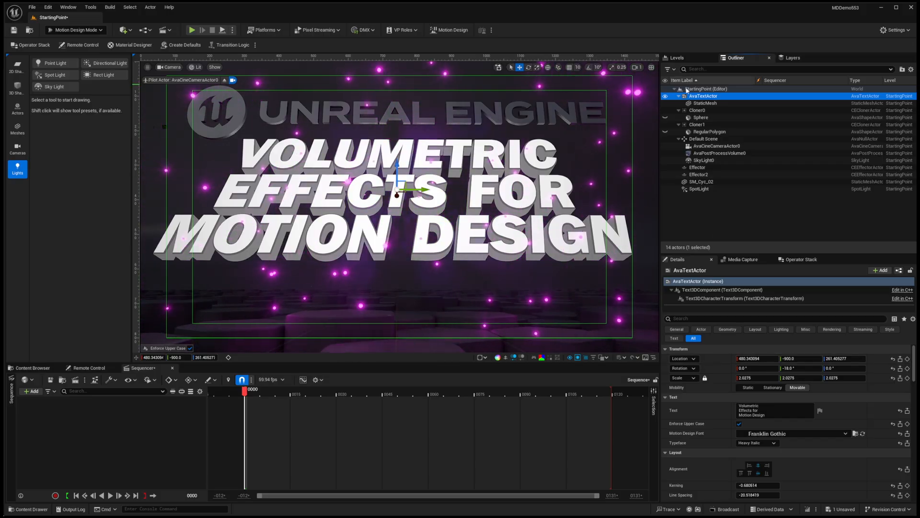
left_click(697, 189)
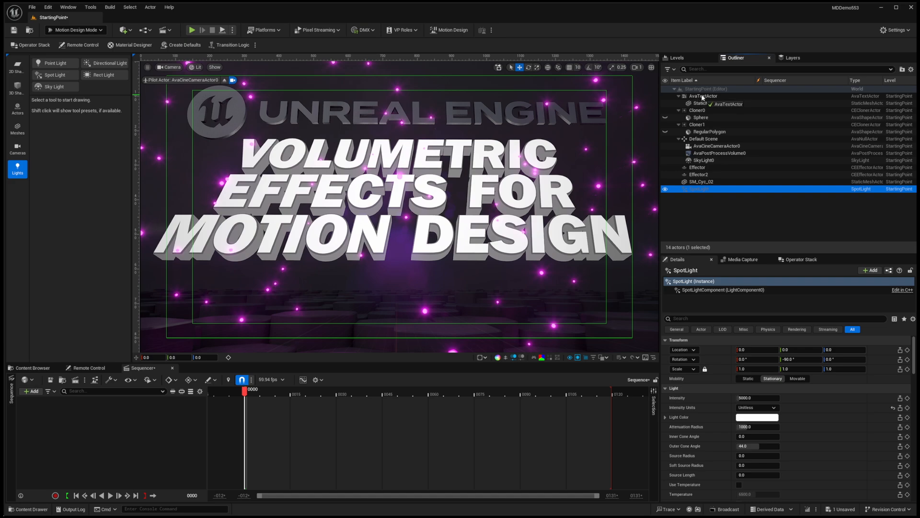
left_click_drag(702, 97, 703, 98)
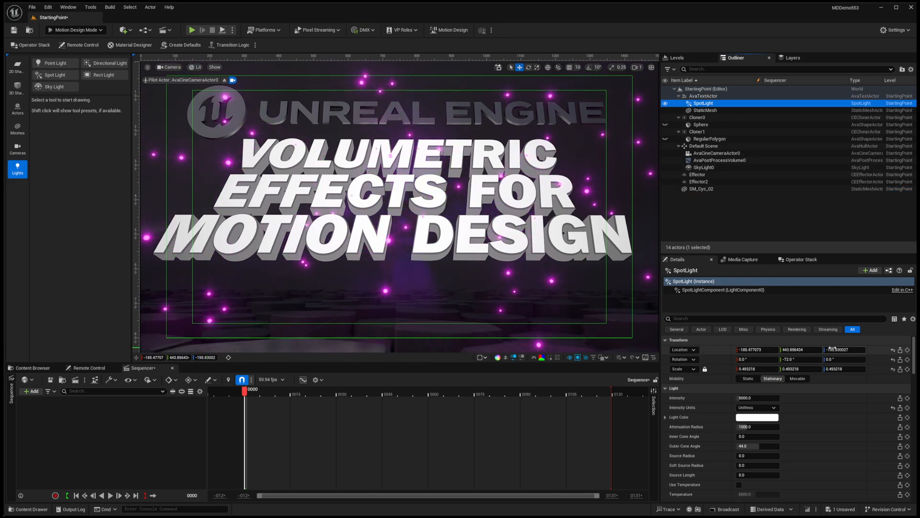
left_click(768, 348)
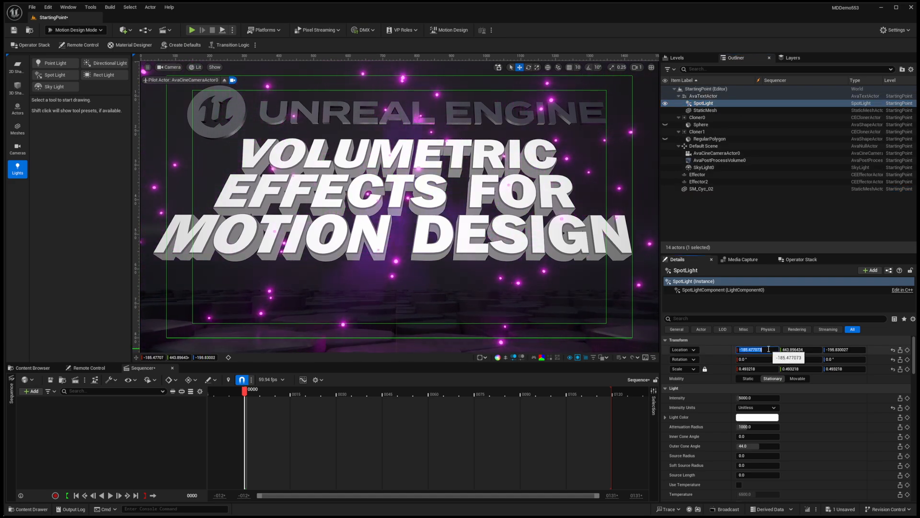
type("0")
key("Tab")
type("0")
key("Tab")
type("0")
key("Tab")
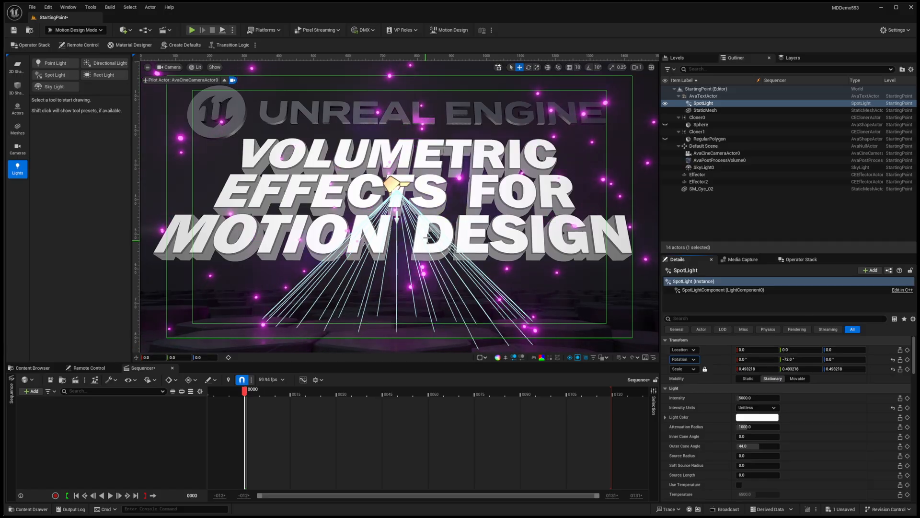
Set the SpotLight's intensity to 100000
left_click(751, 350)
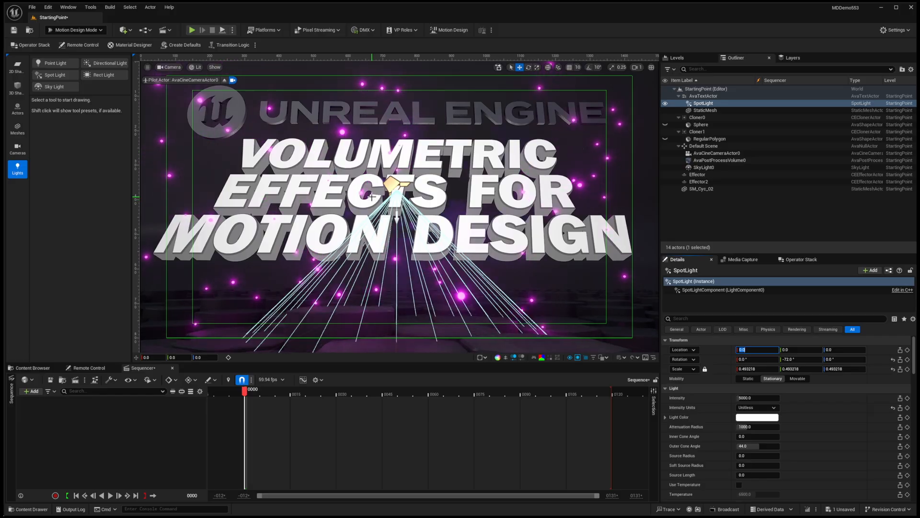
left_click(737, 397)
type("100000")
key("Return")
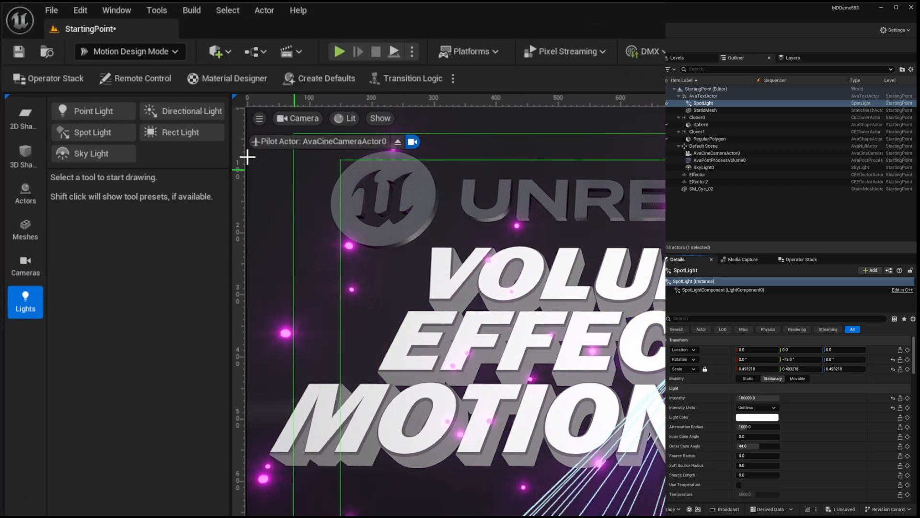
Add an Exponential Height Fog actor to the scene and enable its Volumetric Fog option
left_click(217, 51)
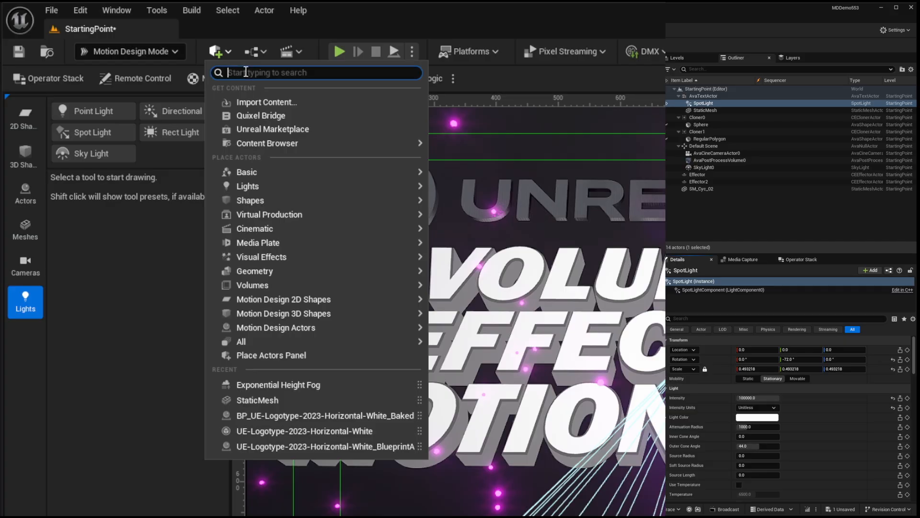
type("Fog")
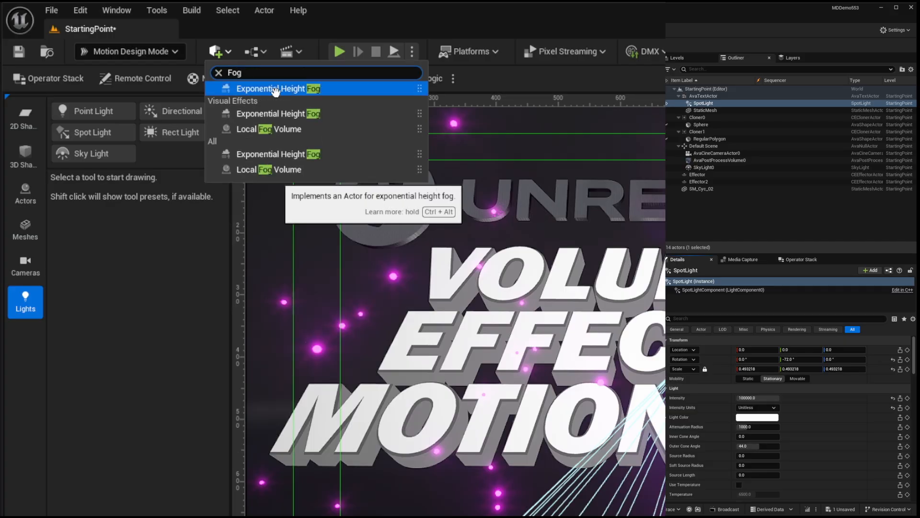
left_click(298, 89)
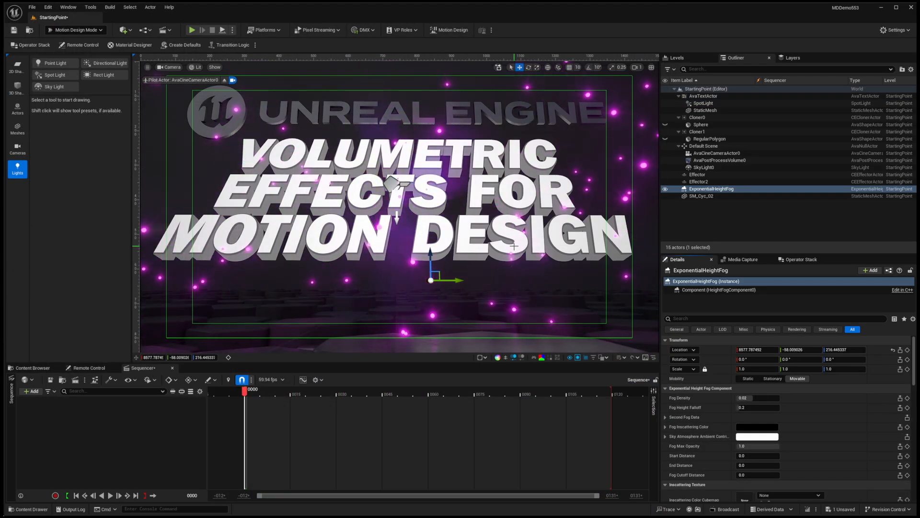
left_click(717, 188)
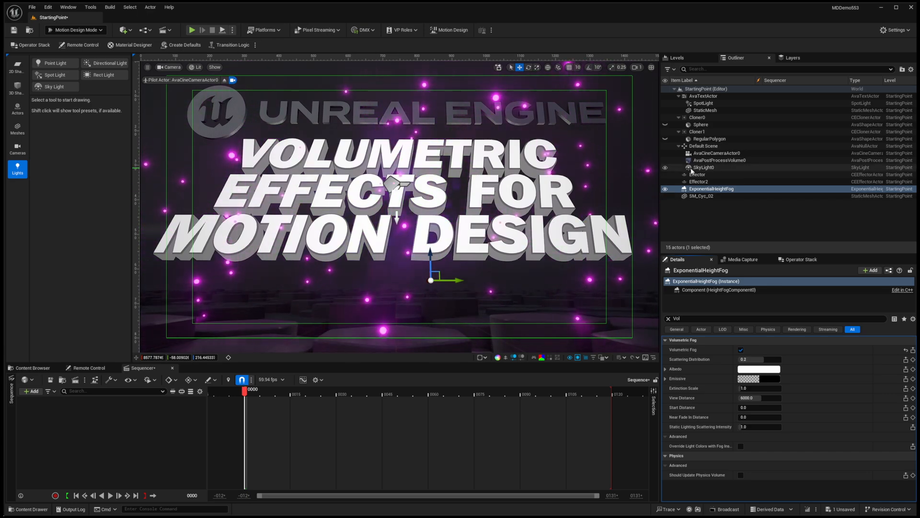
Detach the SpotLight from AvaTextActor and set its Volumetric Scattering Intensity to 1000
left_click(703, 104)
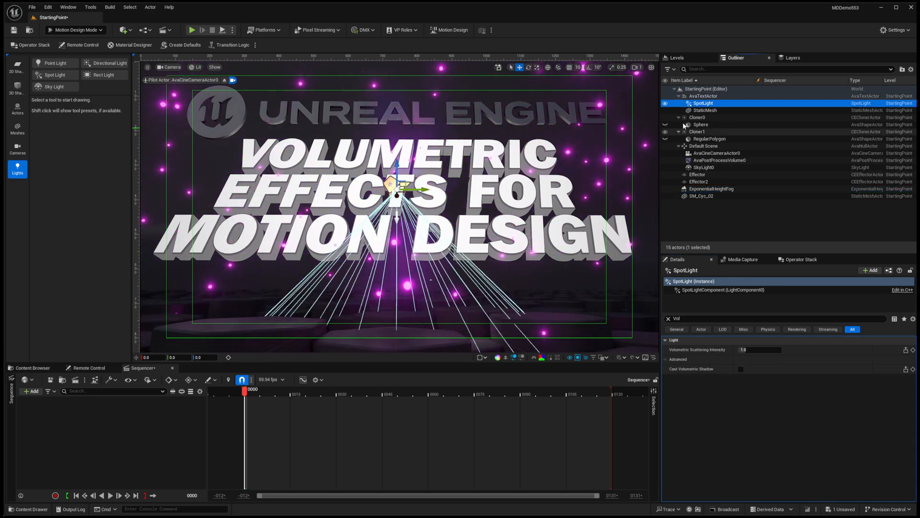
left_click_drag(703, 105, 700, 209)
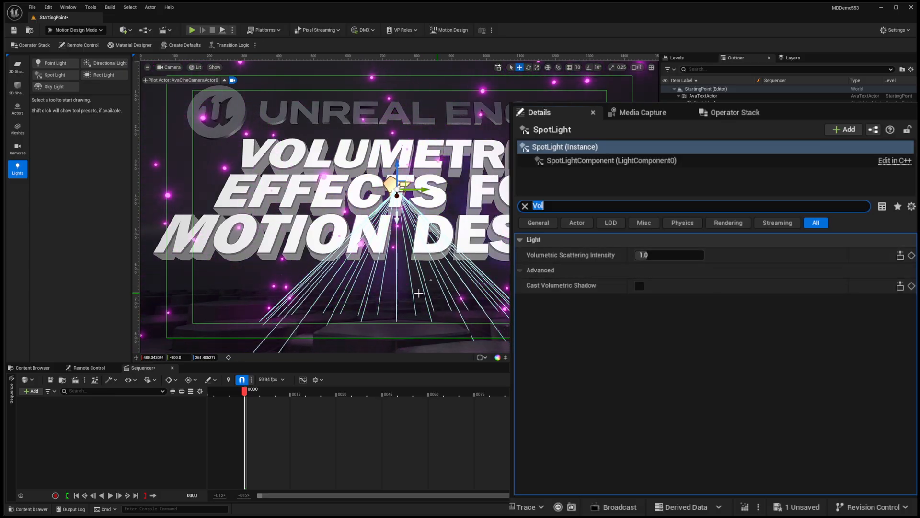
left_click_drag(644, 255, 680, 255)
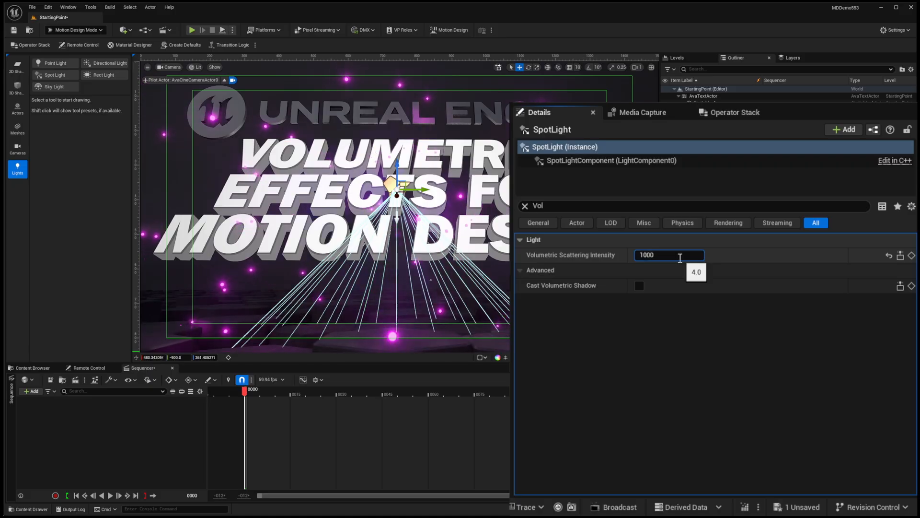
key("Return")
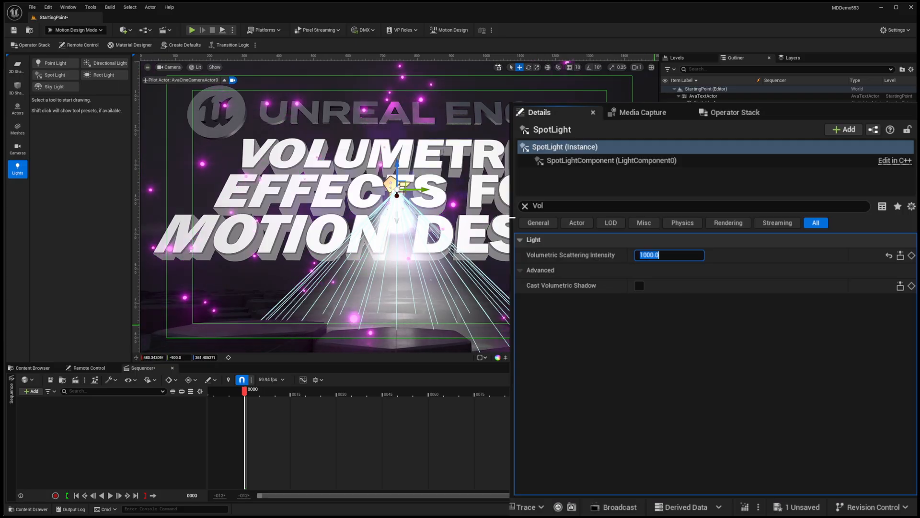
Clear the property filter and set the SpotLight's light color to a saturated blue, about sRGB 008BFF
left_click(525, 206)
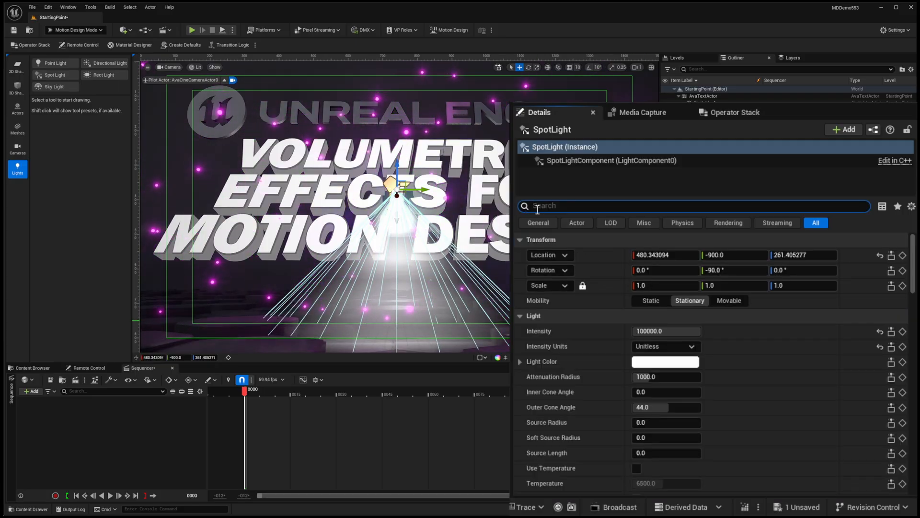
left_click(665, 363)
left_click_drag(716, 304, 692, 274)
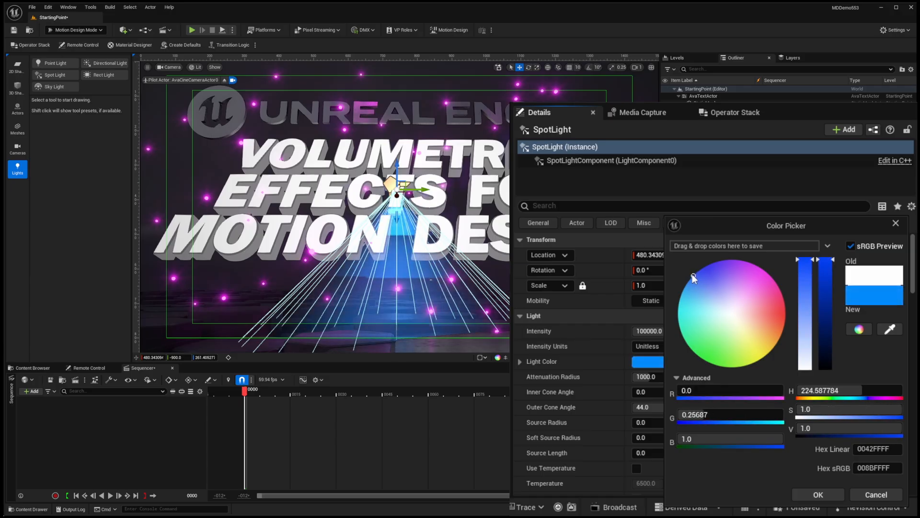
left_click(815, 494)
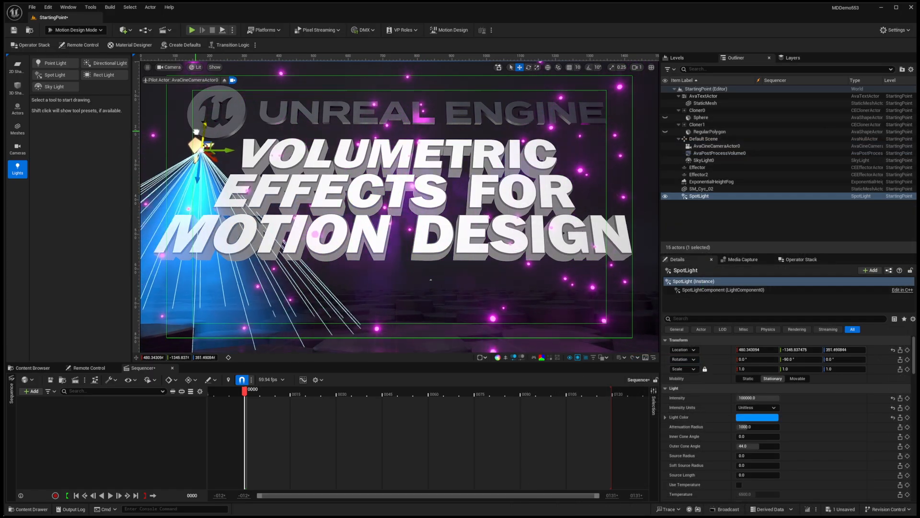
Place the SpotLight left of the title at a height of about 319 and rotate it to about 176.8°, -42.1°, 138.7°
left_click_drag(196, 132, 205, 164)
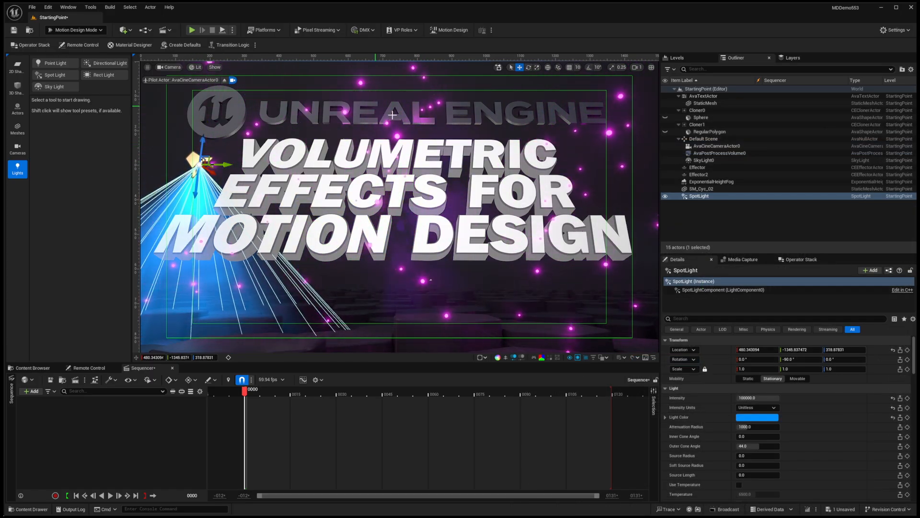
left_click(528, 67)
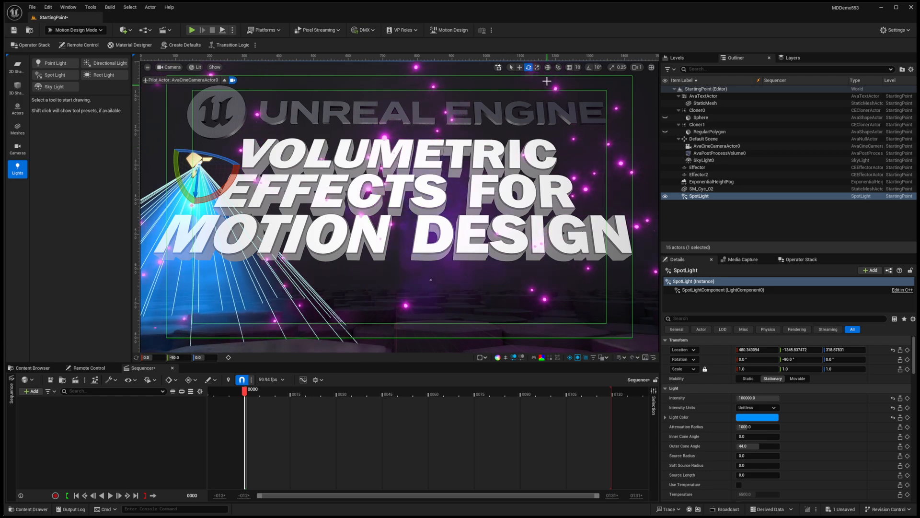
left_click_drag(177, 161, 185, 198)
left_click_drag(205, 154, 243, 157)
left_click_drag(226, 188, 182, 175)
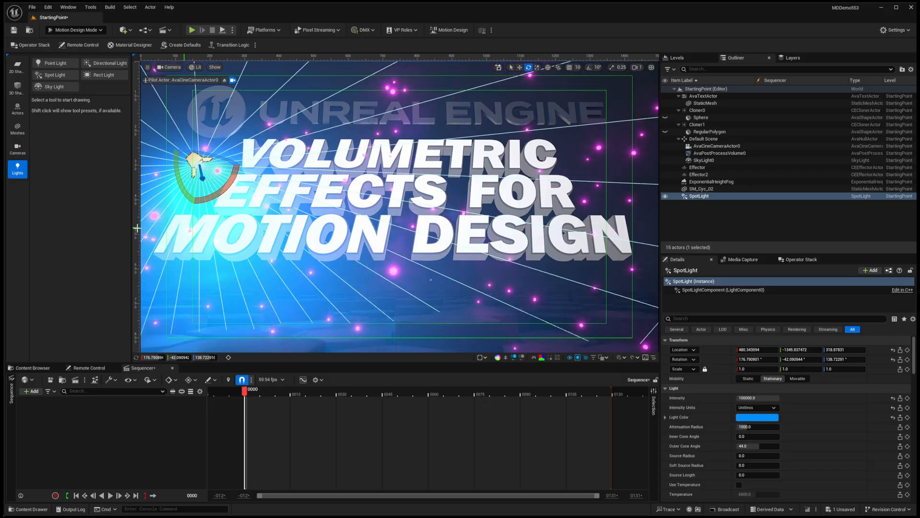
Delete the existing LFM_DemoGobo material from the PixelProfVolumetricMD Assets folder
left_click(33, 368)
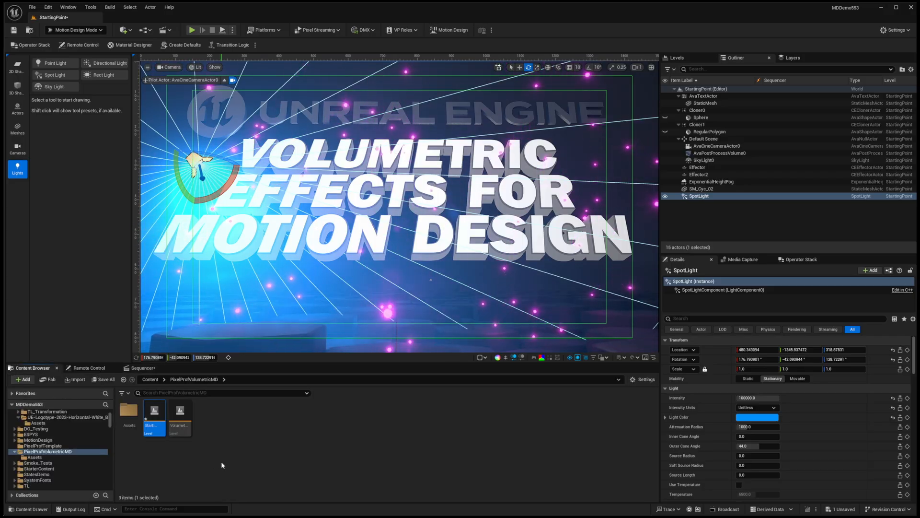
double_click(129, 410)
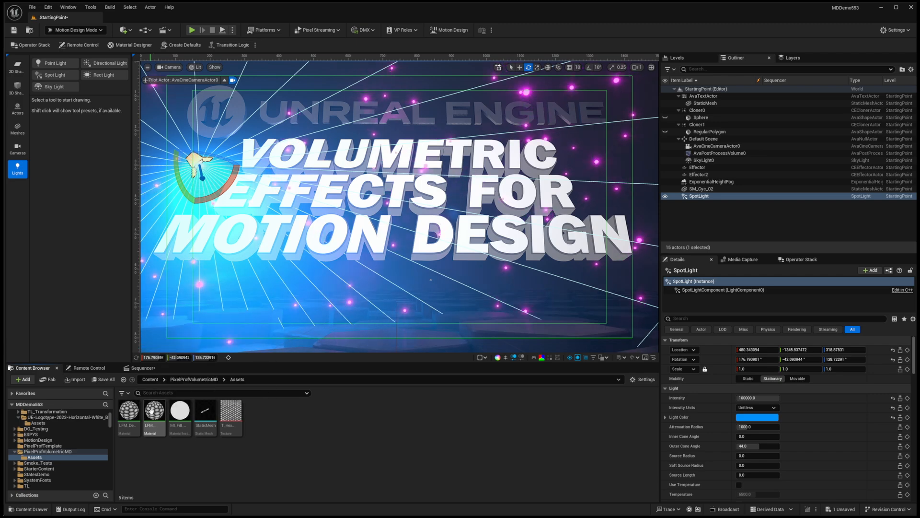
left_click(126, 411)
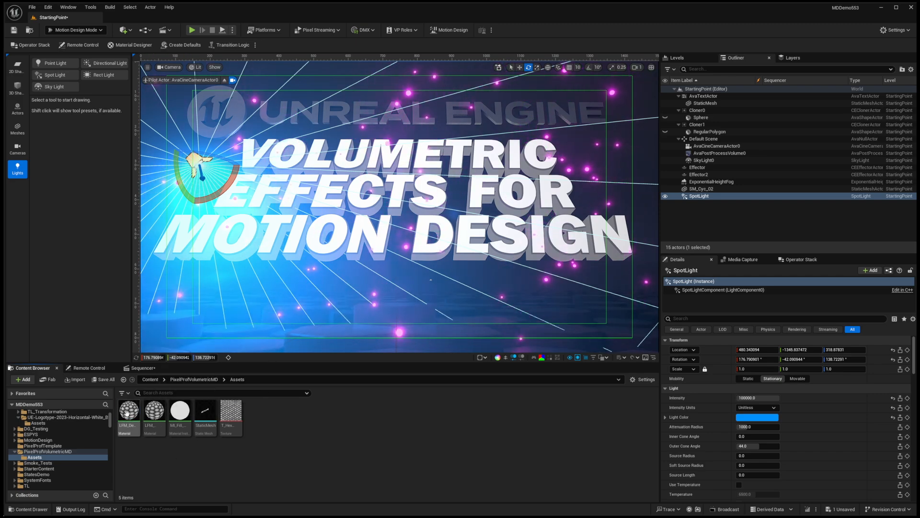
key("Delete")
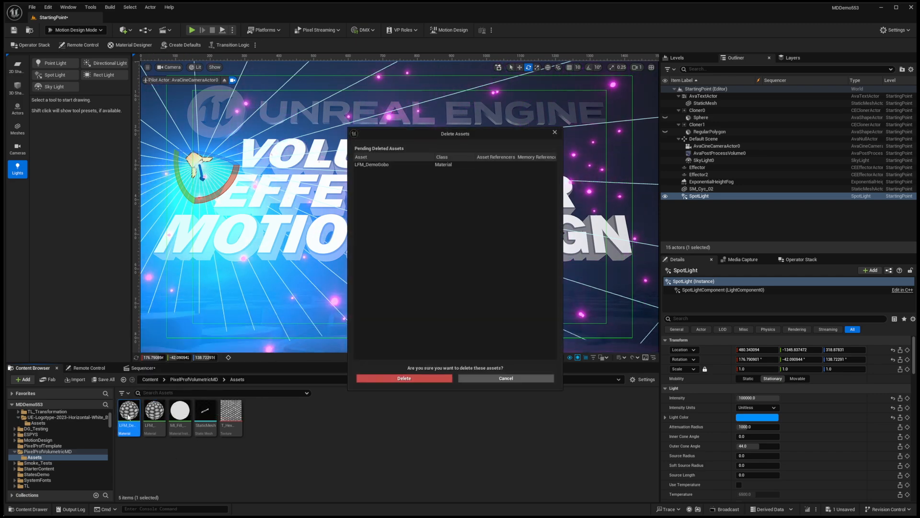
left_click(401, 381)
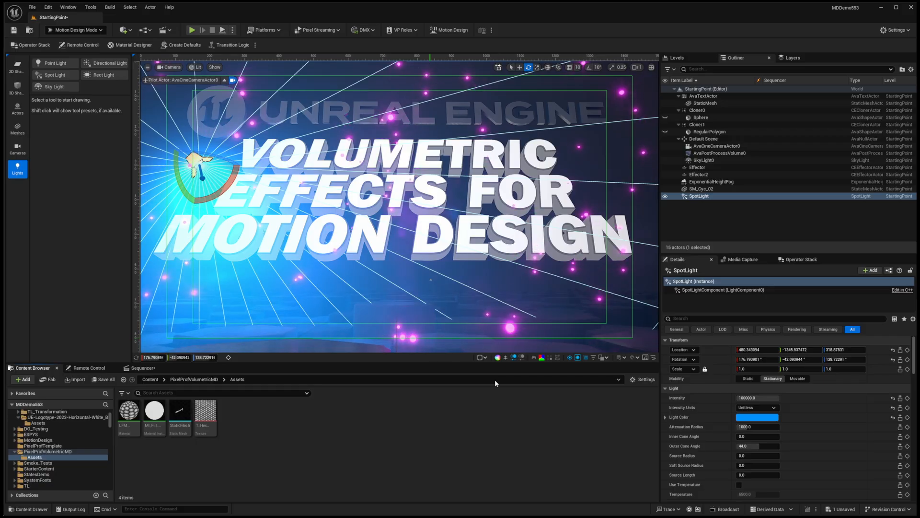
Filter the SpotLight's properties by "Function" to find its Light Function settings
left_click(699, 196)
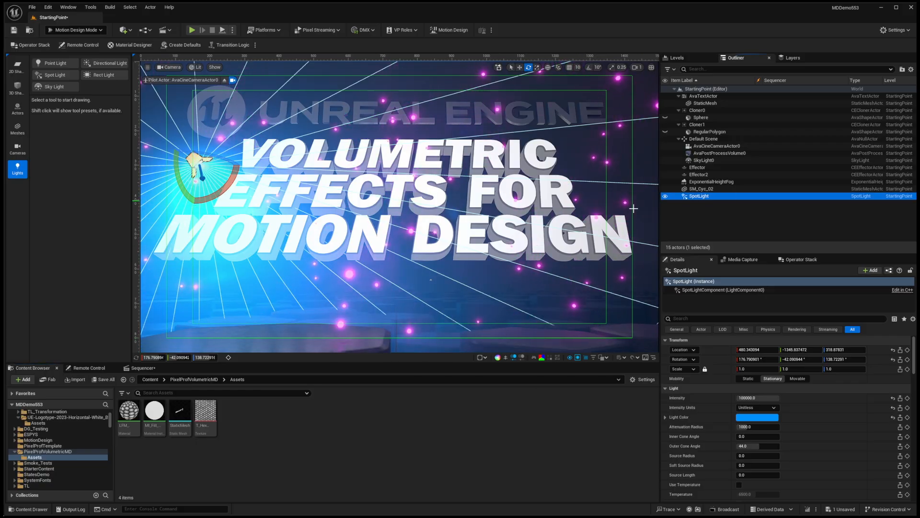
left_click(687, 318)
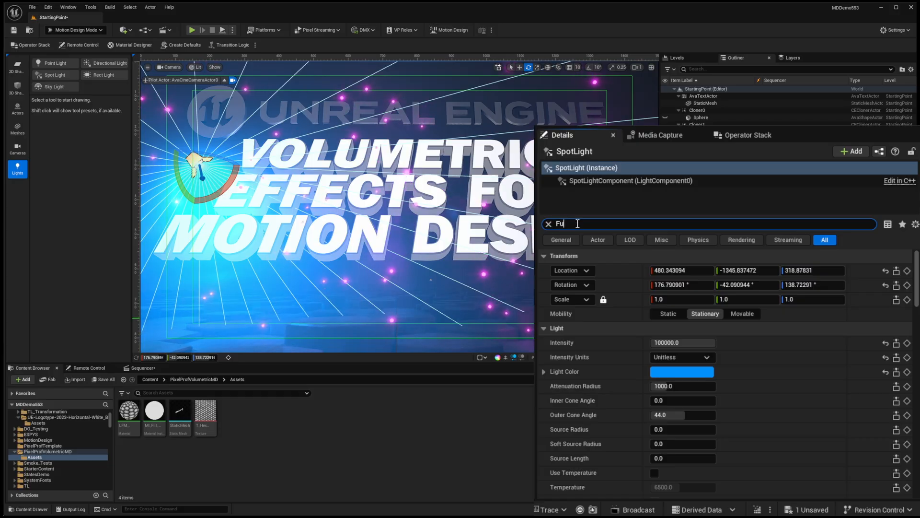
type("Function")
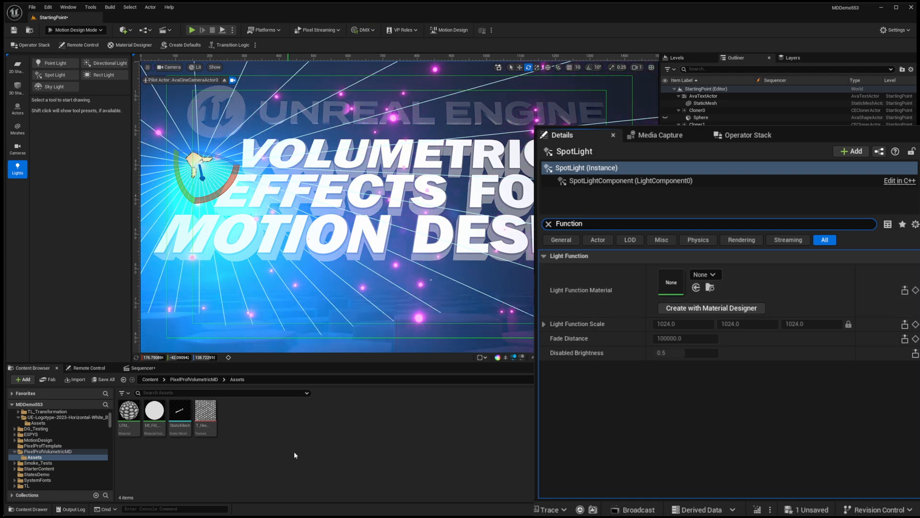
Create a new material named LFM_Demo in the PixelProfVolumetricMD Assets folder
left_click(211, 414)
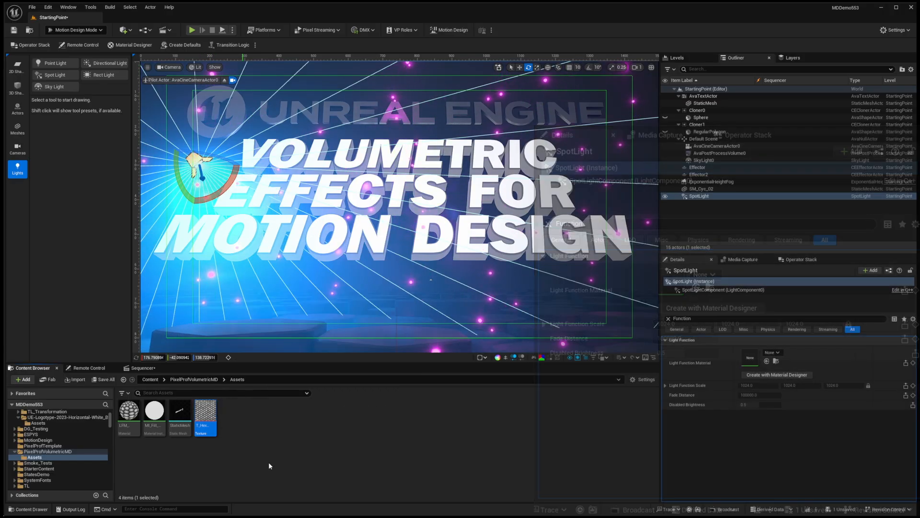
right_click(262, 415)
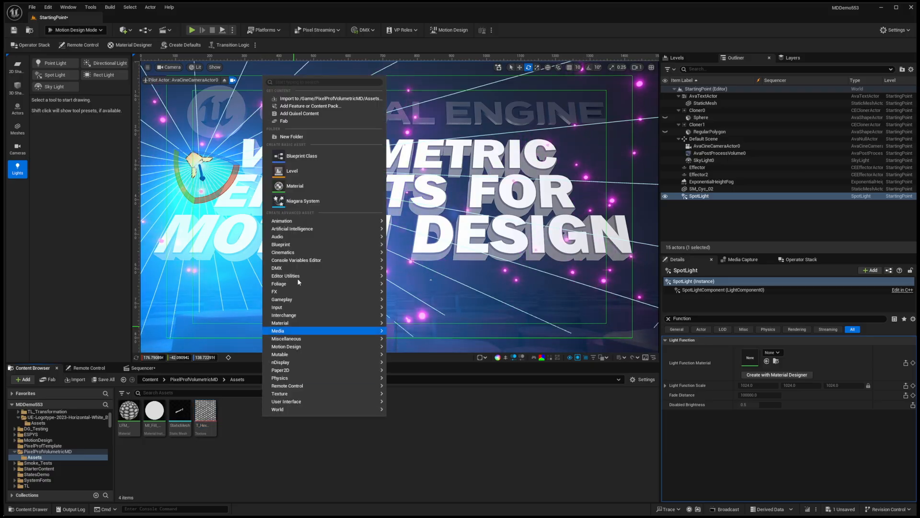
left_click(295, 186)
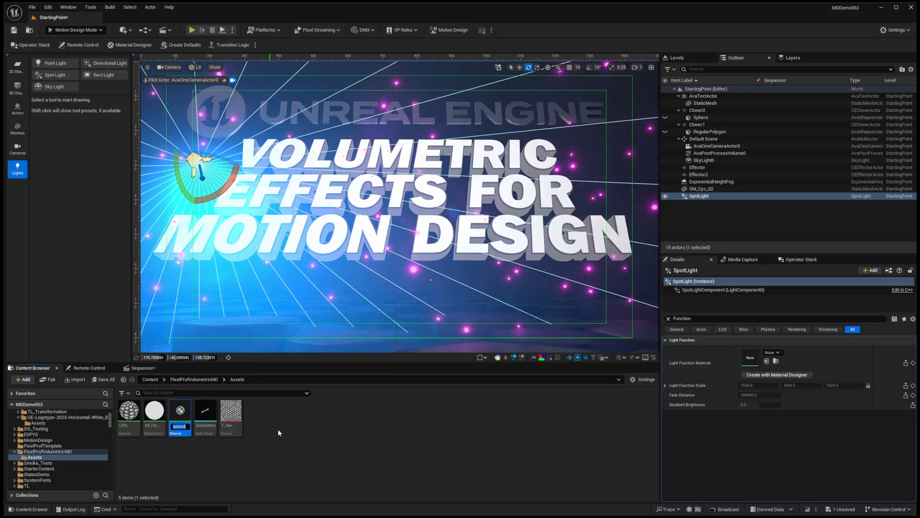
type("LF")
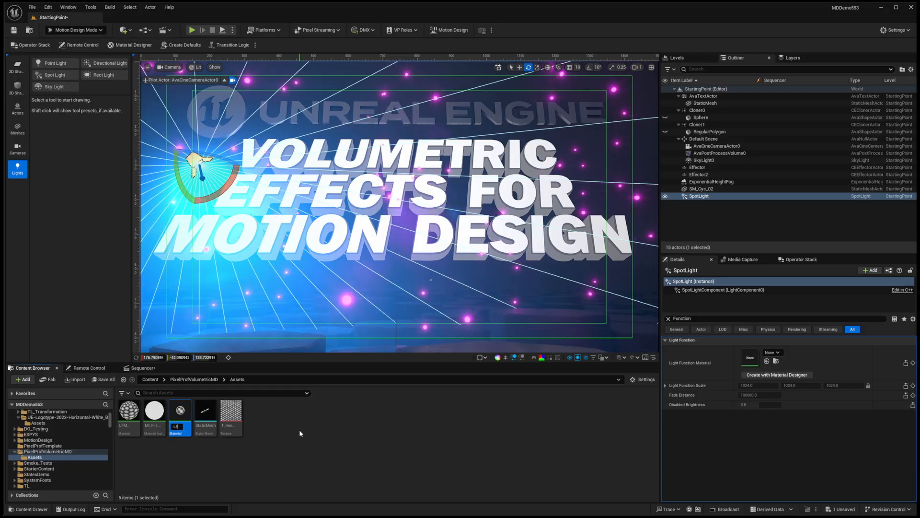
type("M_Demo")
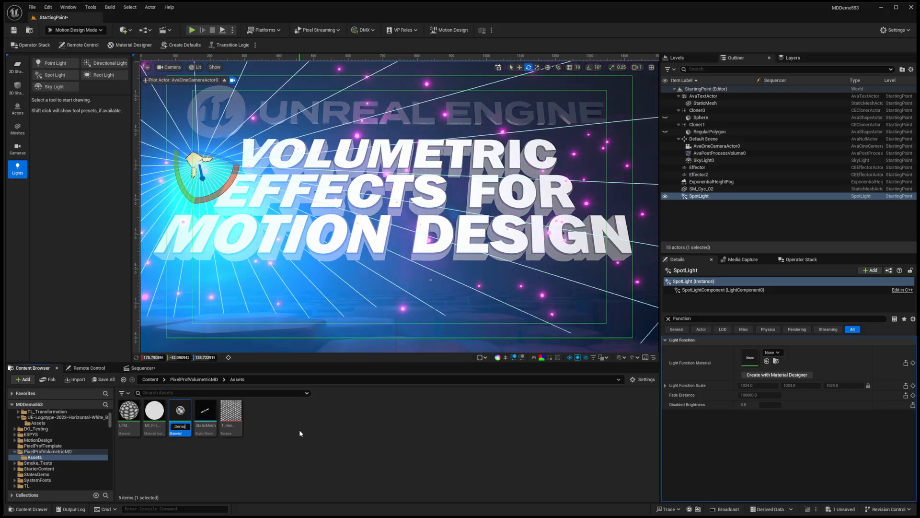
key("Return")
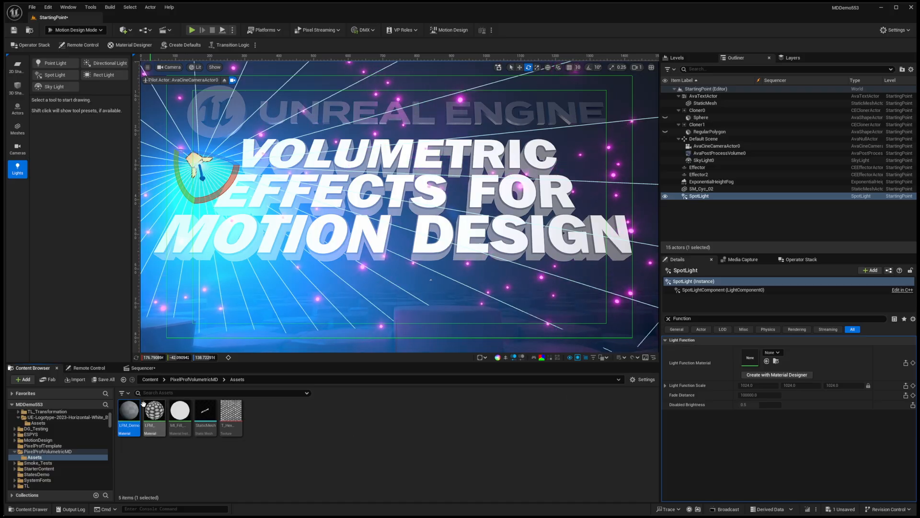
Open the LFM_Demo material for editing and set its Material Domain to Light Function
double_click(132, 407)
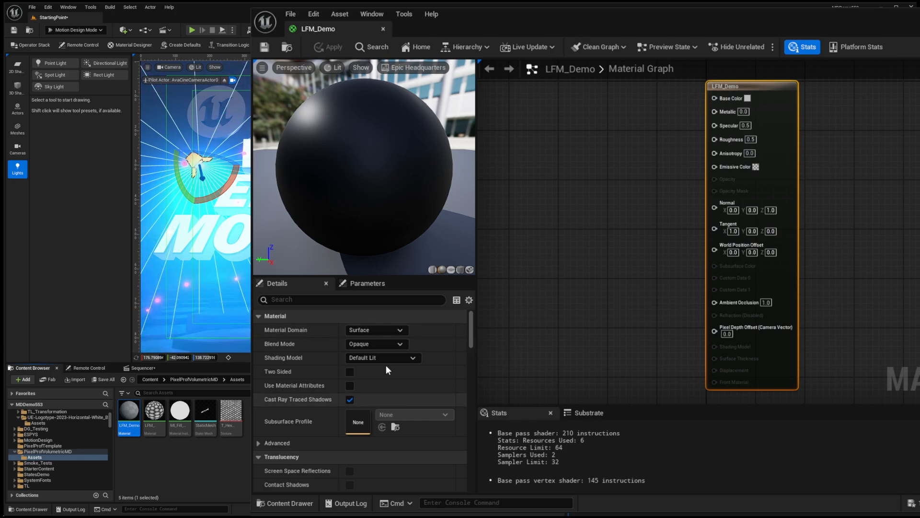
left_click(362, 329)
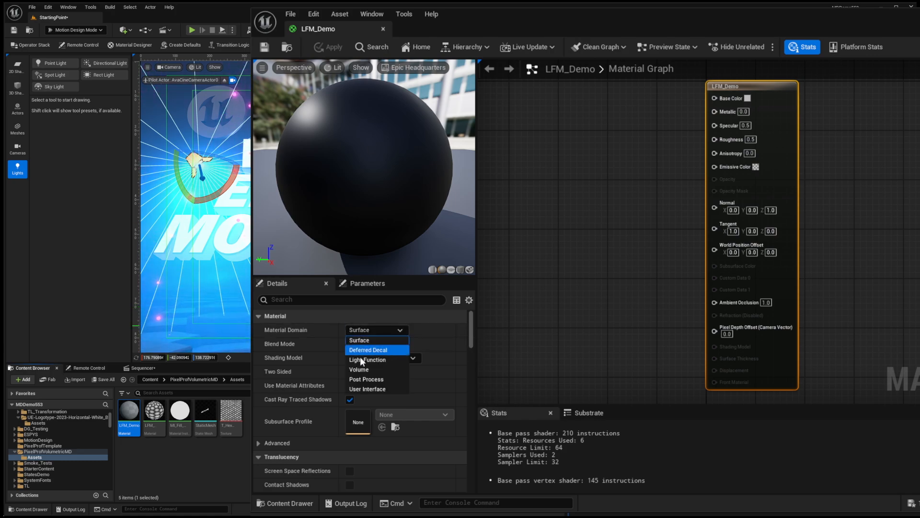
left_click(382, 359)
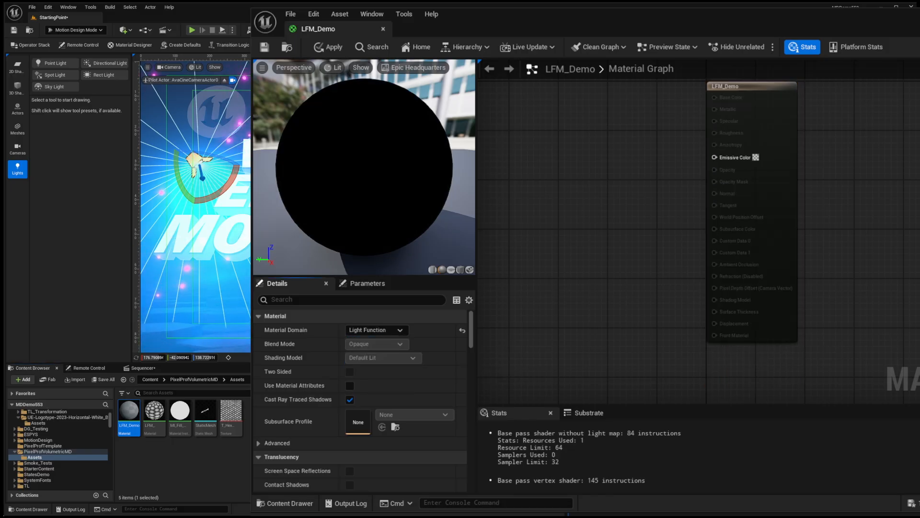
Feed the RGB output of a T_HexNoise_H Texture Sample into Emissive Color, and preview the material on a plane before closing it
left_click_drag(231, 410, 571, 186)
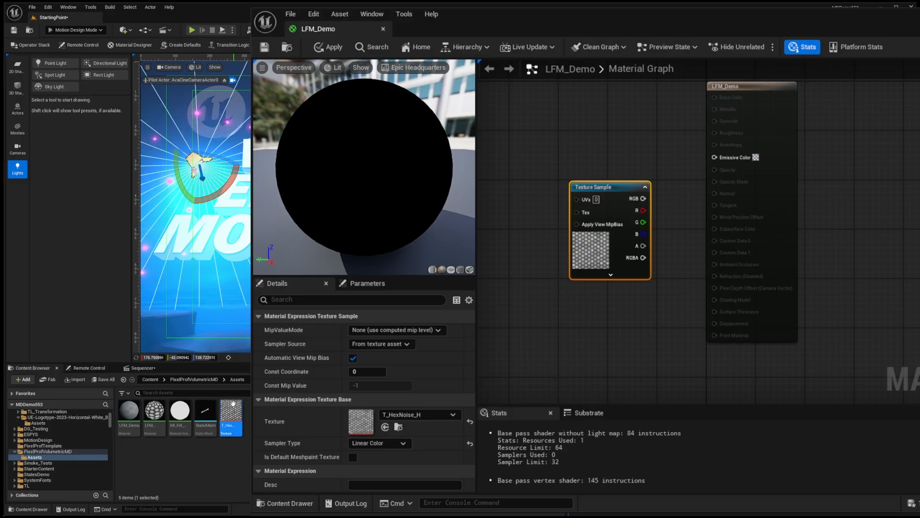
mouse_move(233, 416)
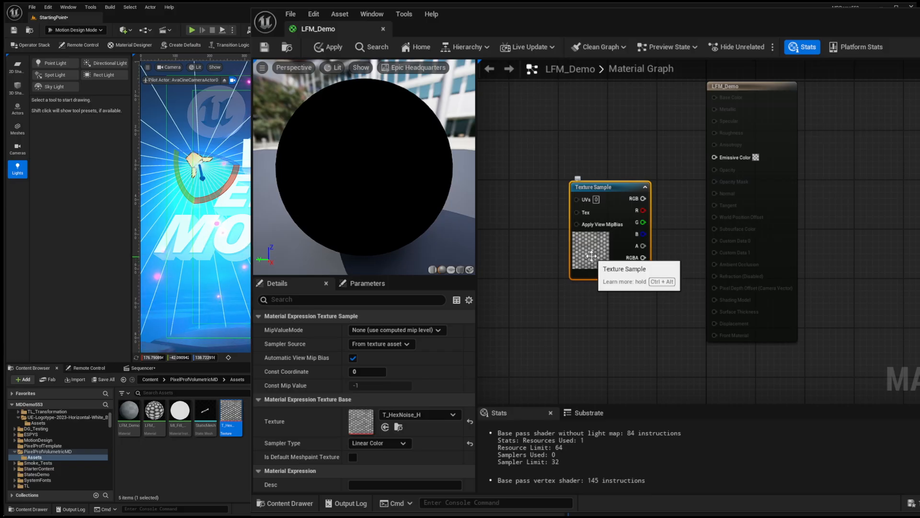
left_click_drag(643, 198, 711, 156)
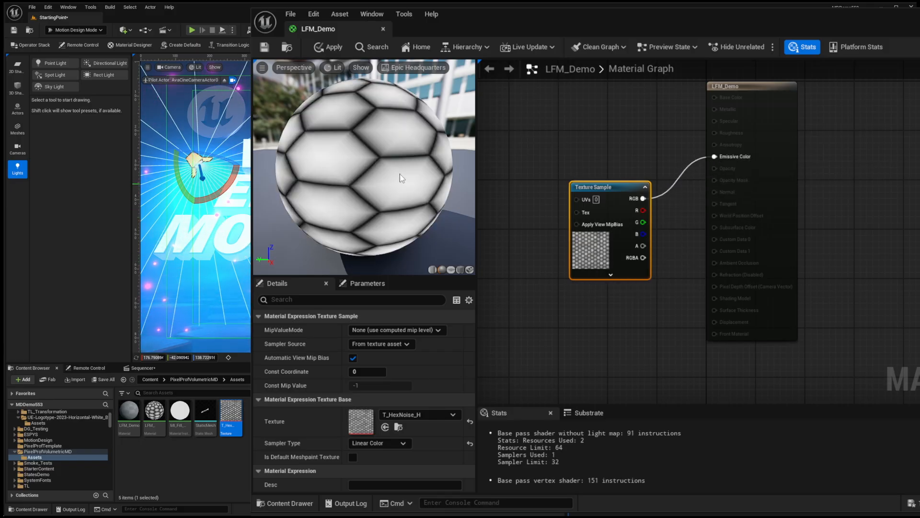
left_click(450, 270)
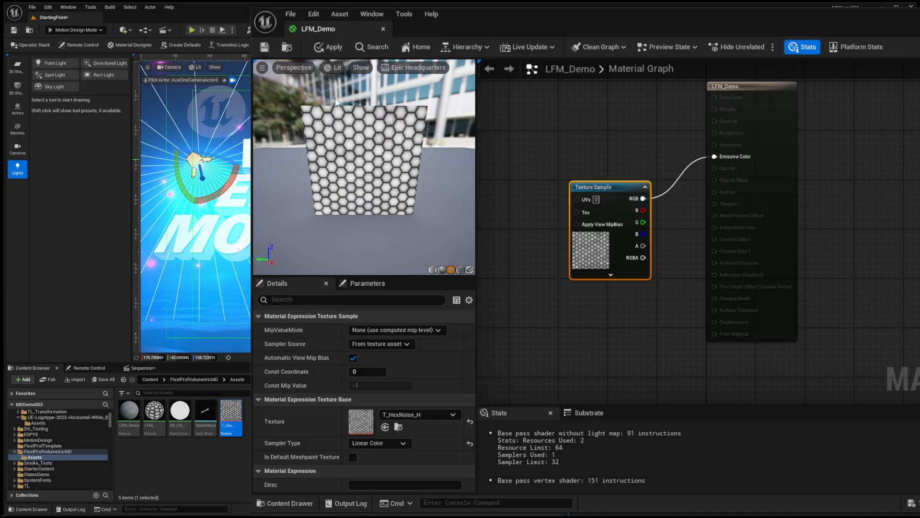
left_click(383, 29)
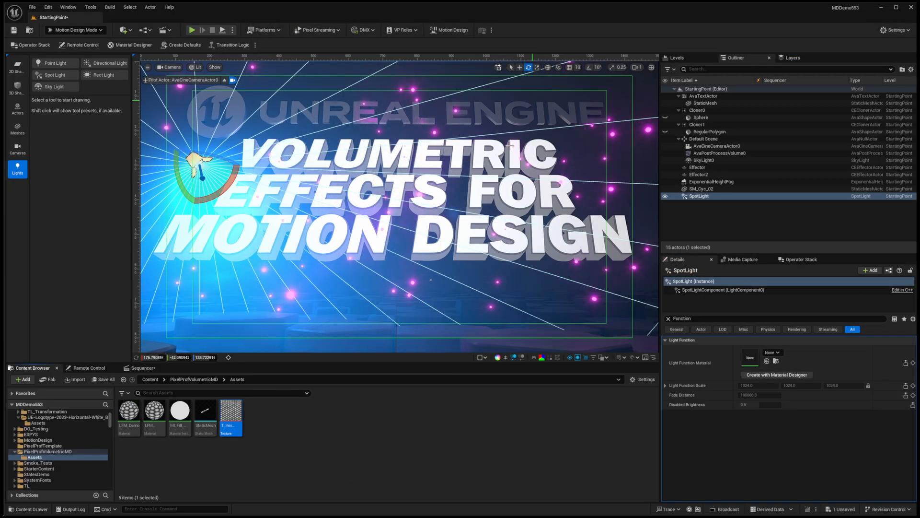
Assign LFM_Demo as the SpotLight's Light Function Material and clear the property filter
left_click(126, 415)
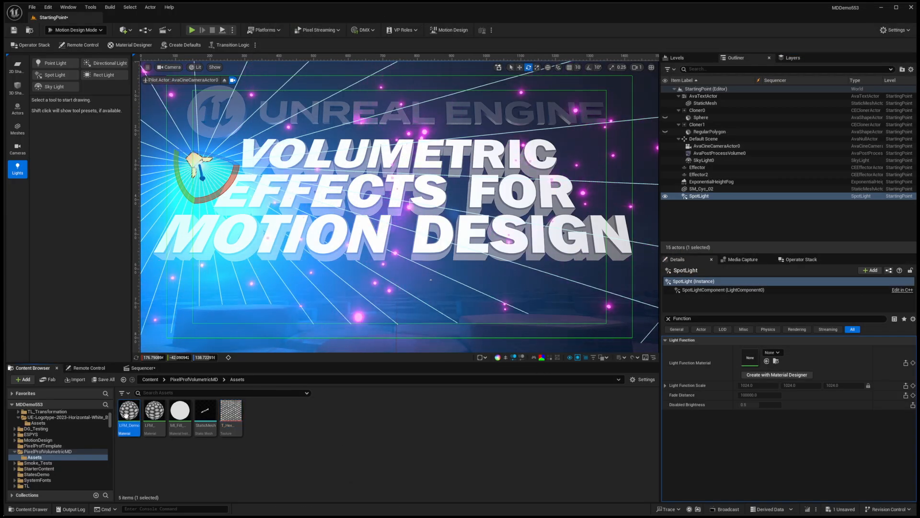
left_click_drag(125, 415, 750, 358)
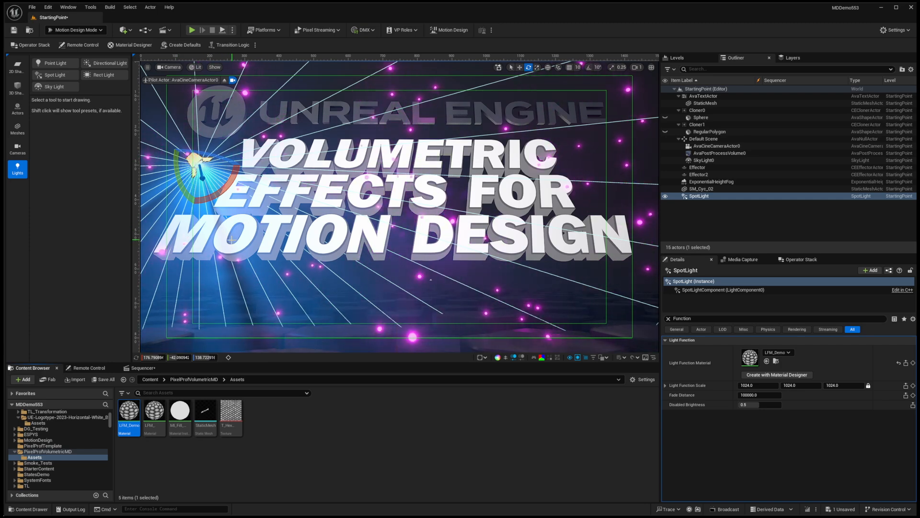
left_click(669, 318)
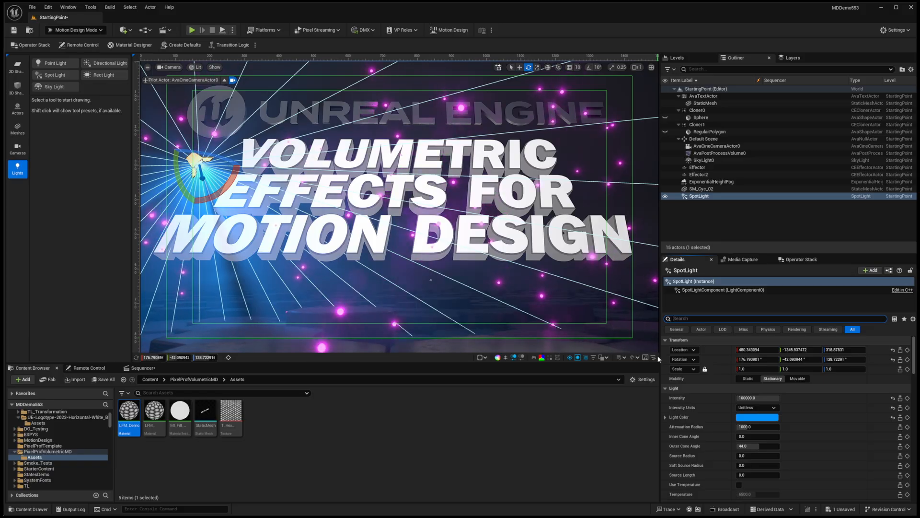
Set the SpotLight's intensity to 300 candelas and adjust its rotation to about 173.0°, -38.7°, 141.2°
left_click(748, 398)
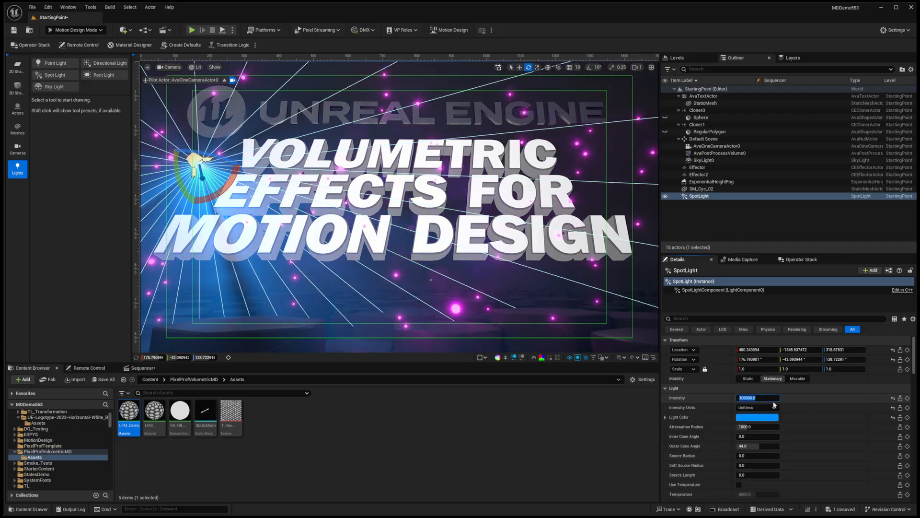
left_click(758, 407)
left_click(751, 422)
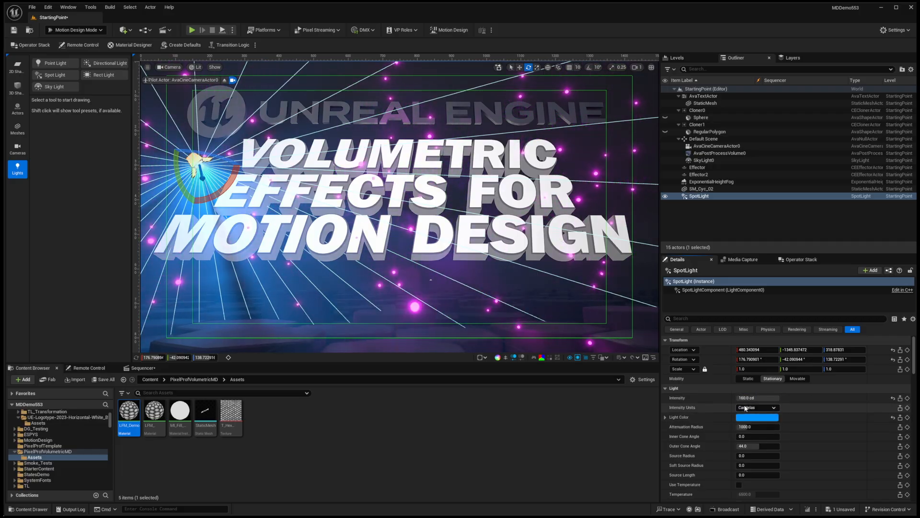
left_click(774, 398)
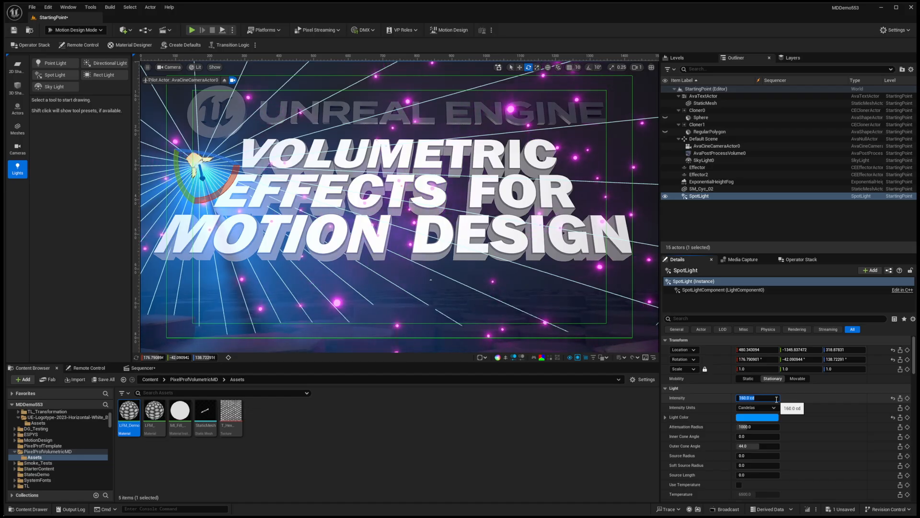
type("300")
key("Return")
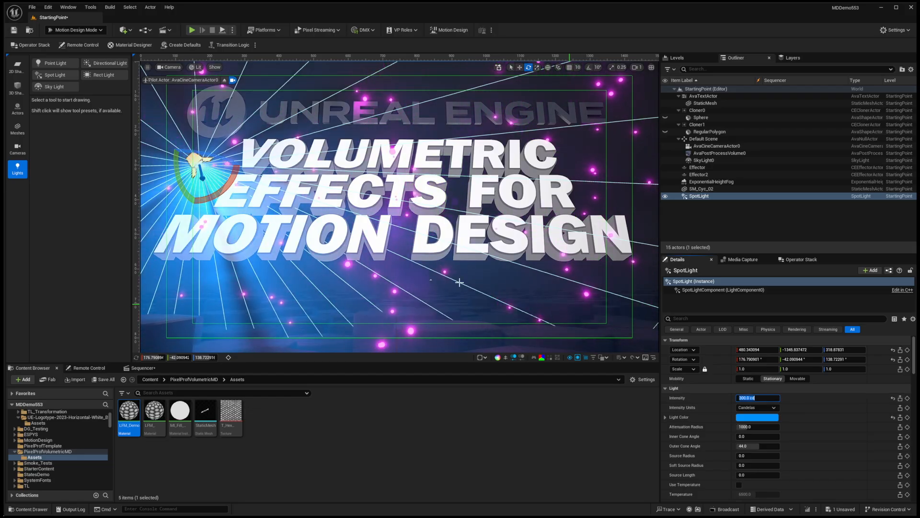
left_click_drag(181, 185, 185, 196)
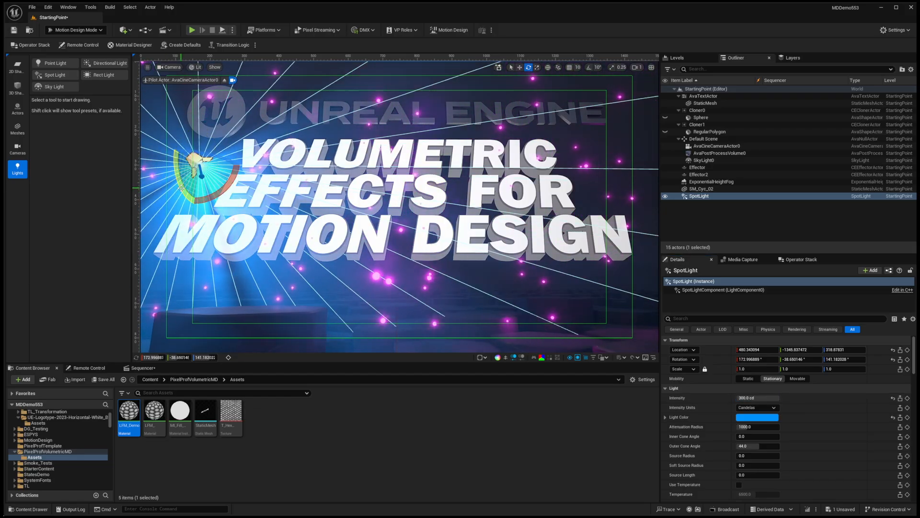
Duplicate the SpotLight to the right side of the title at Y about -474 and turn the copy to a Z rotation of about 237°
left_click(519, 67)
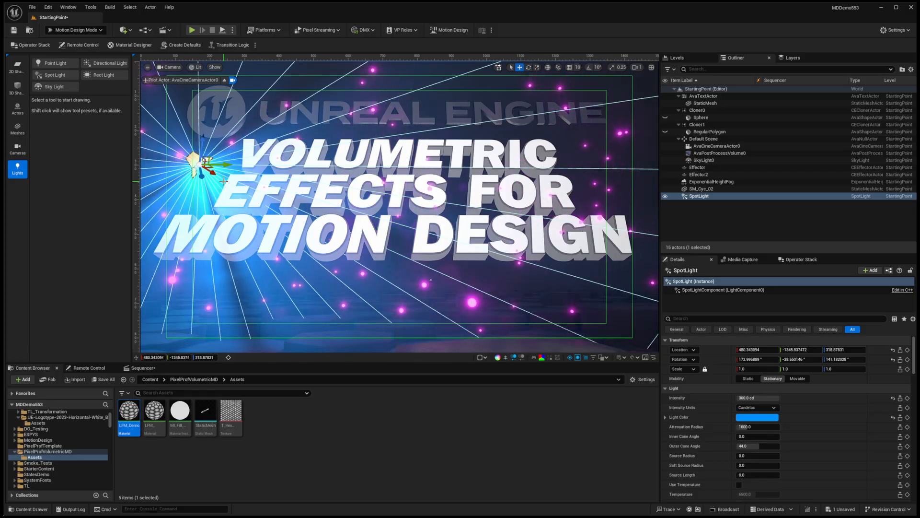
left_click_drag(218, 167, 596, 127, "alt")
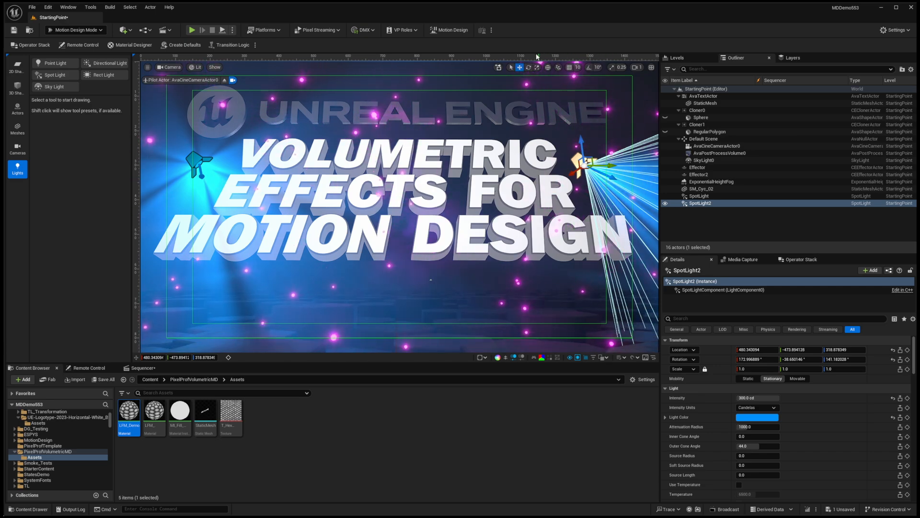
key("e")
left_click_drag(608, 181, 632, 161)
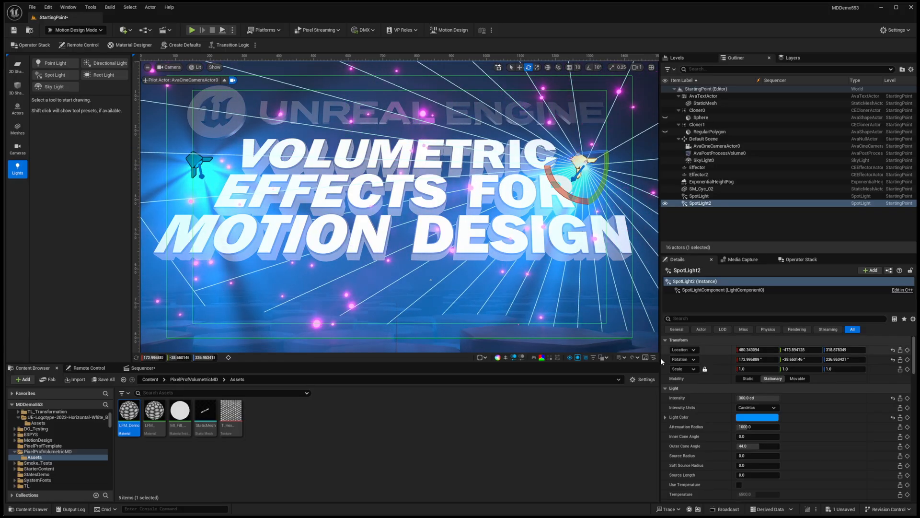
Set the duplicated spot light's color to a warm yellow, about sRGB FFD553
left_click(755, 417)
left_click_drag(795, 396, 822, 402)
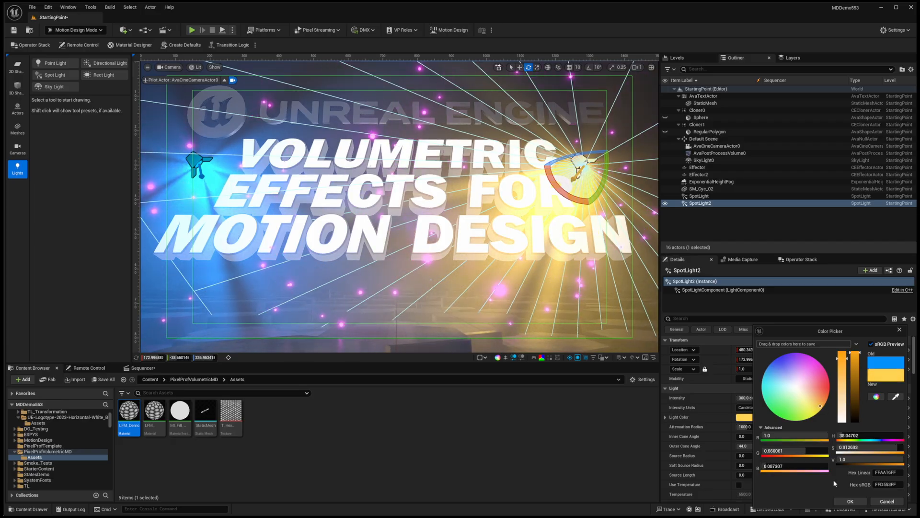
left_click(849, 501)
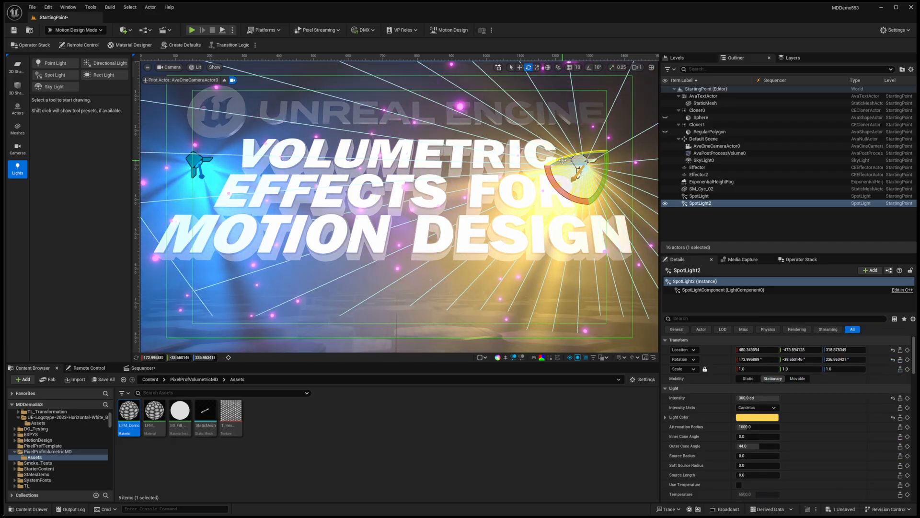
Turn SpotLight2 to a Z rotation of about 233°, and set both spot lights' X location to 500, shifting them on to about 520
left_click_drag(562, 161, 602, 192)
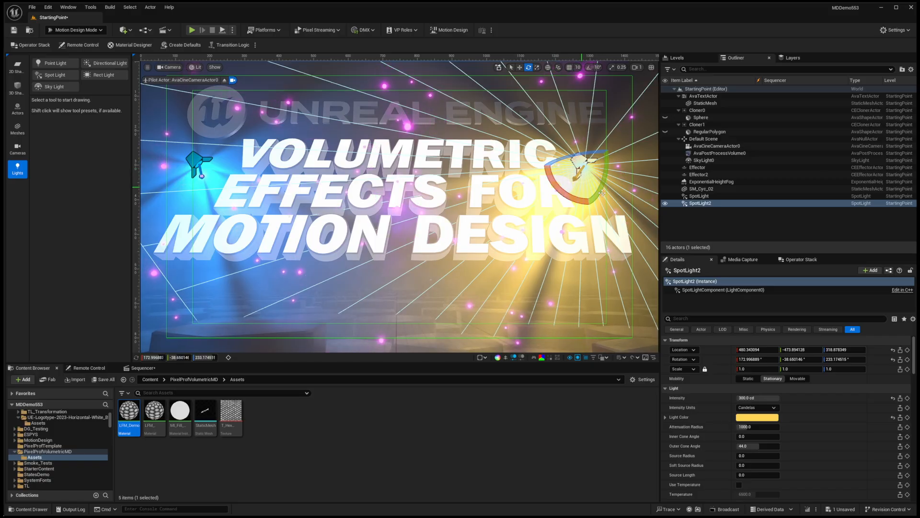
left_click(196, 159, "shift")
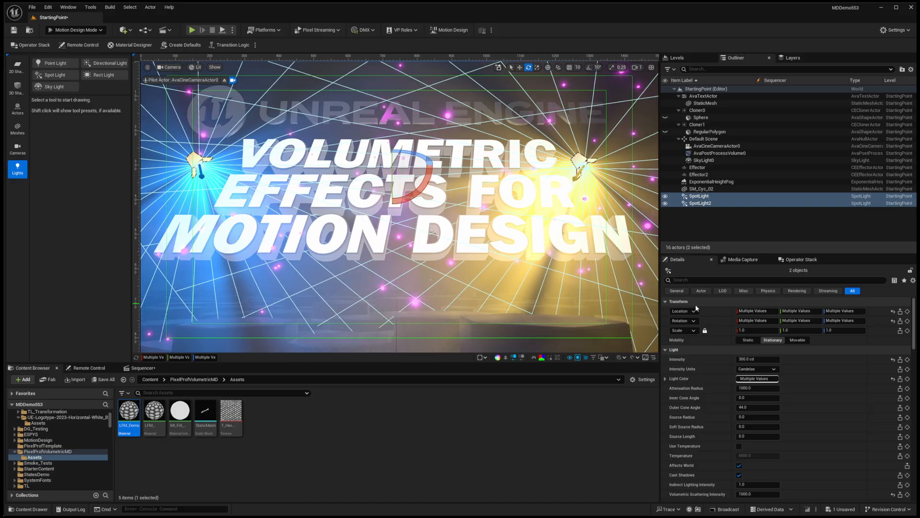
double_click(775, 312)
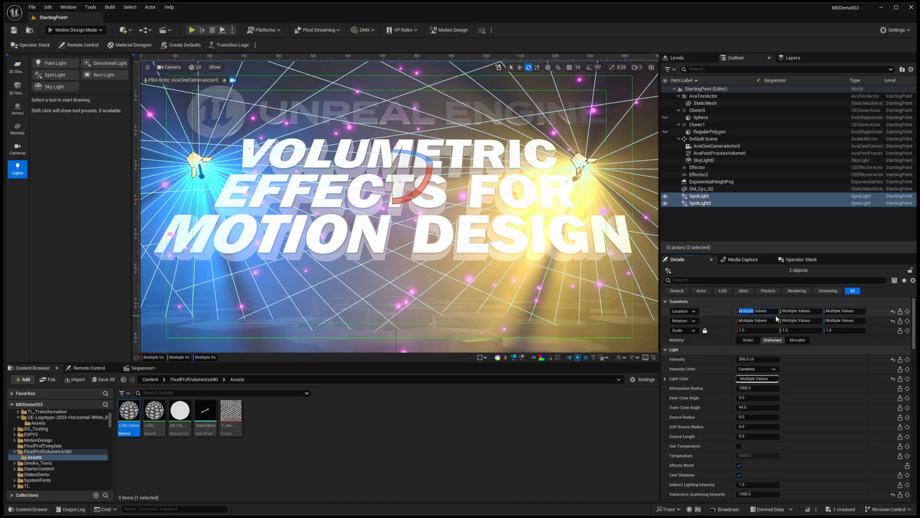
type("500")
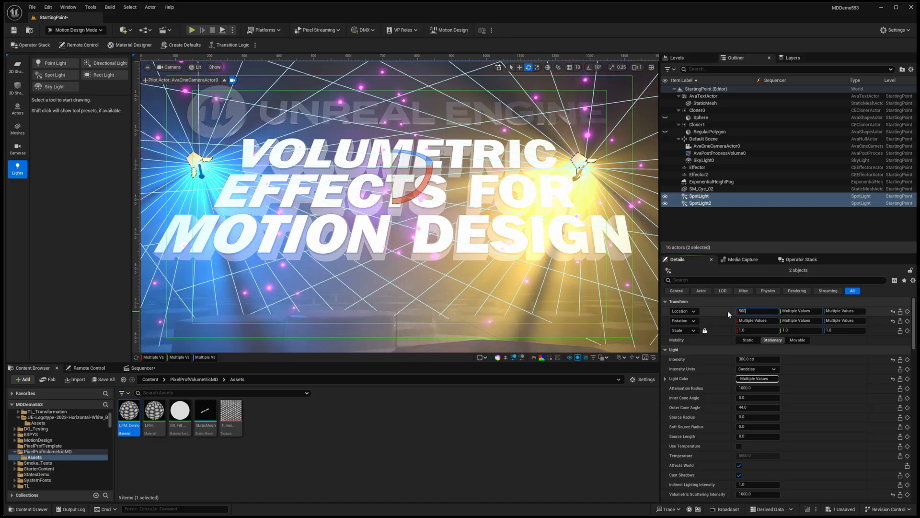
key("Return")
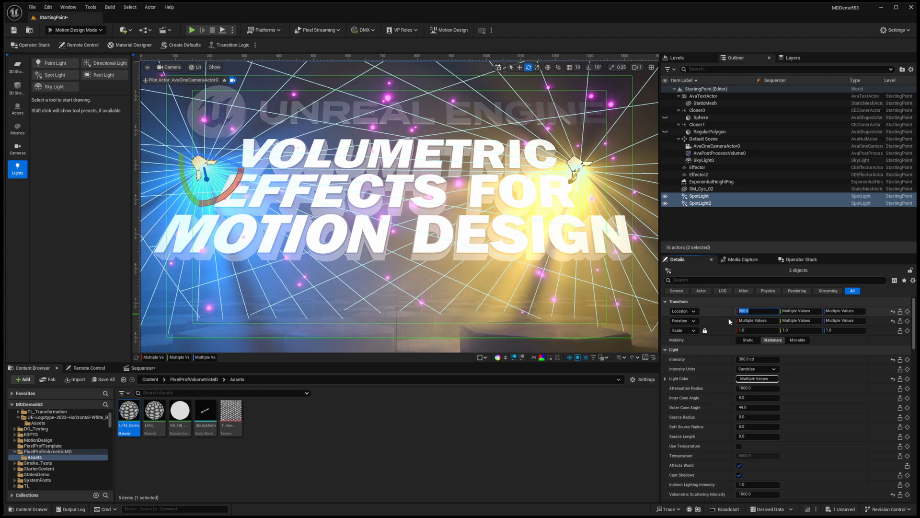
left_click(591, 411)
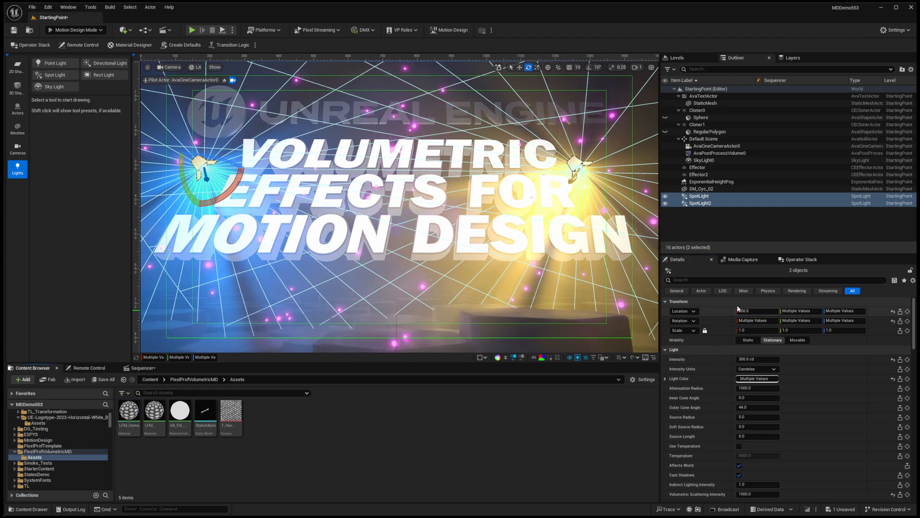
left_click(520, 68)
left_click_drag(219, 176, 247, 178)
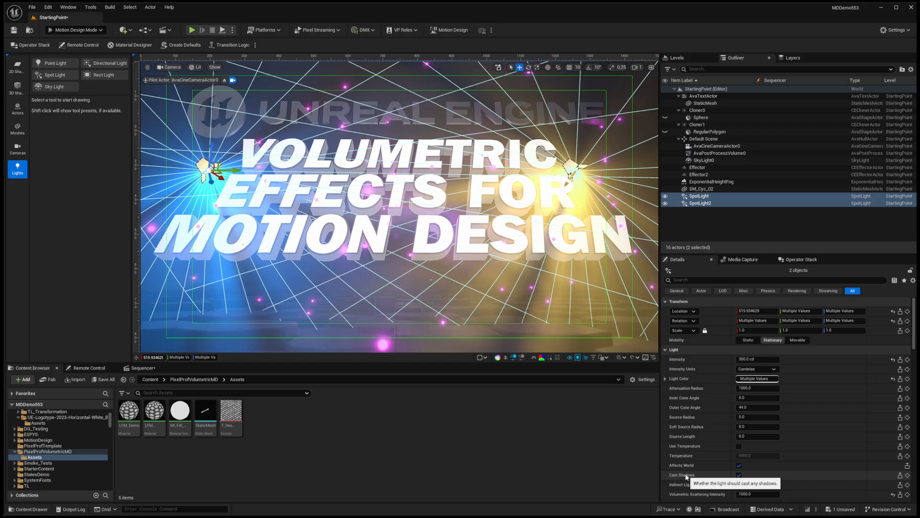
Enable Cast Volumetric Shadow on both selected spot lights and save the level
scroll(698, 453, "down", 3)
scroll(698, 453, "down", 2)
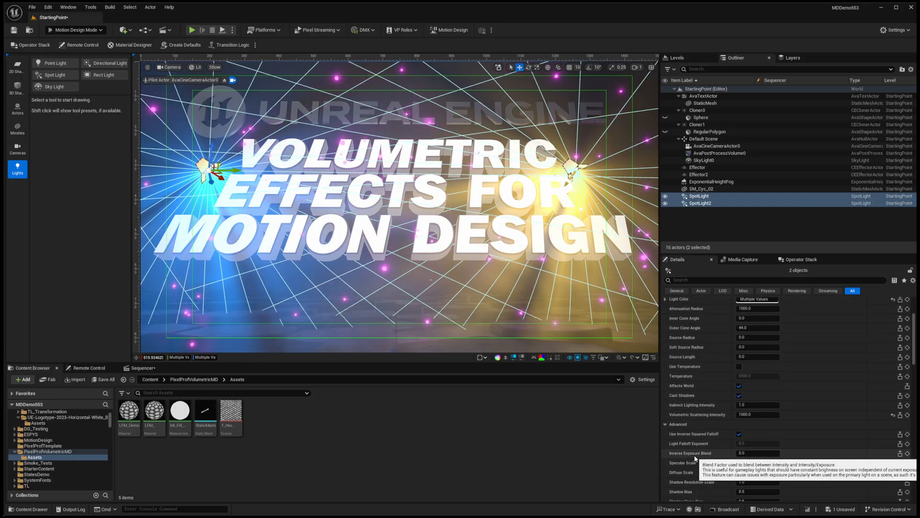
scroll(698, 447, "down", 2)
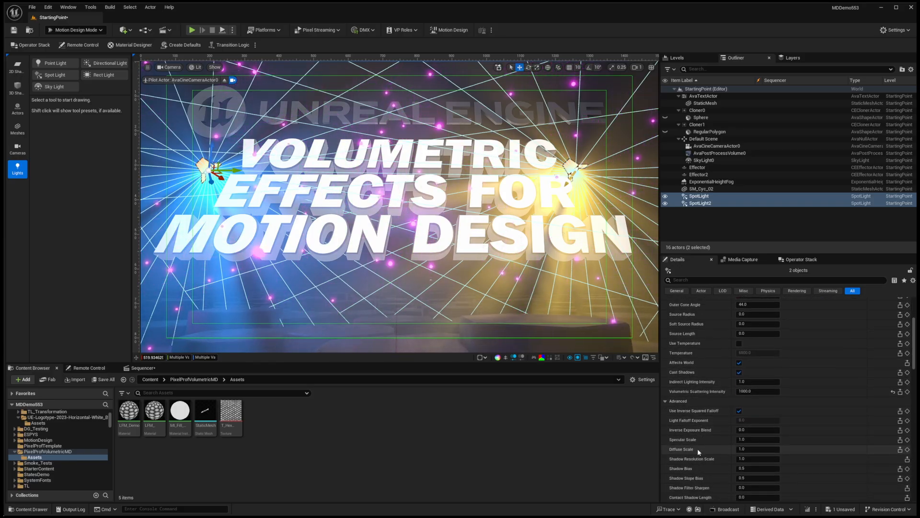
left_click(689, 279)
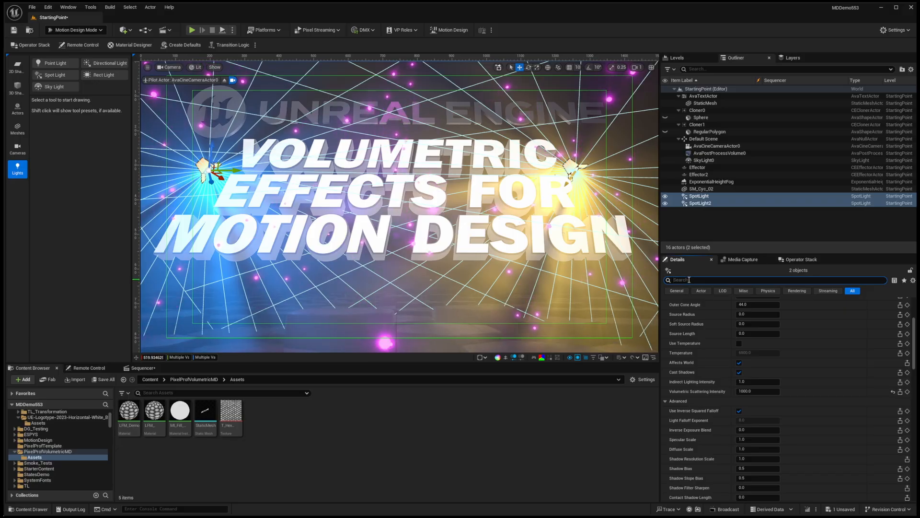
type("Vol")
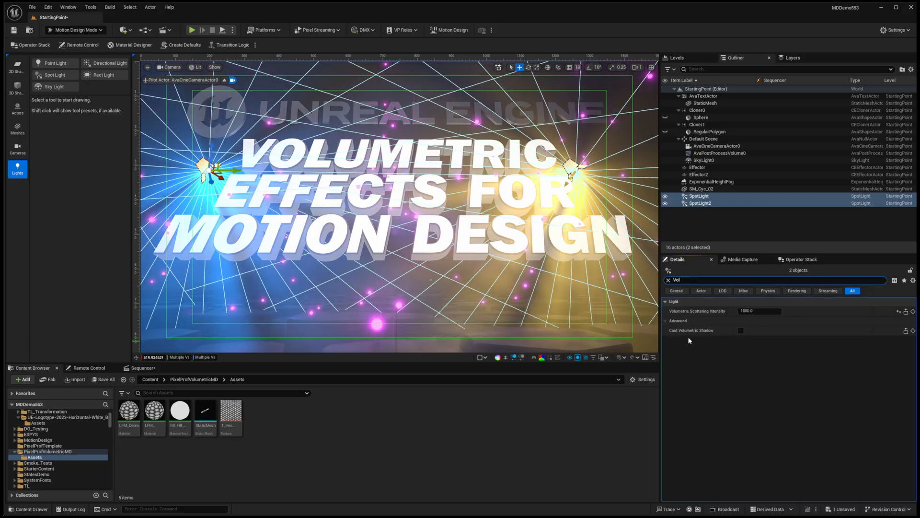
left_click(741, 331)
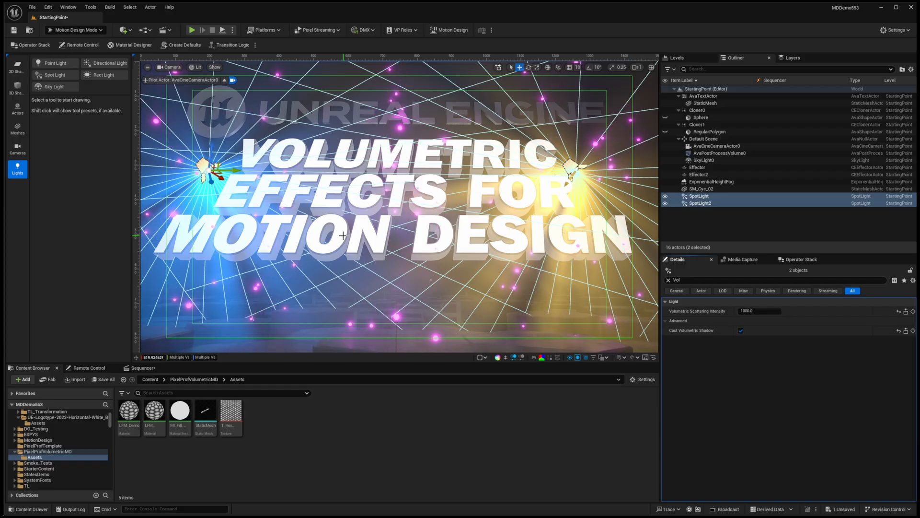
key("ctrl+s")
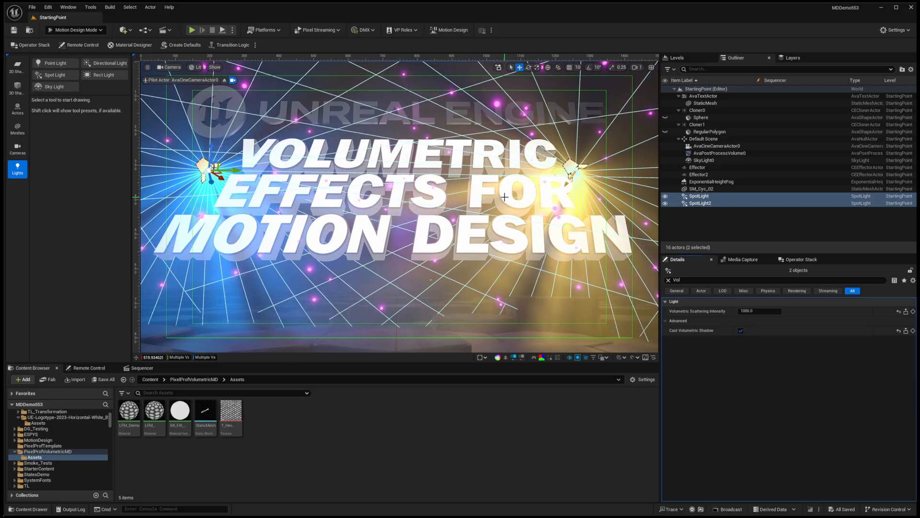
Duplicate both spot lights, clear the property filter and raise the copies above the title to a Z location of about 456
left_click_drag(221, 177, 147, 157, "alt")
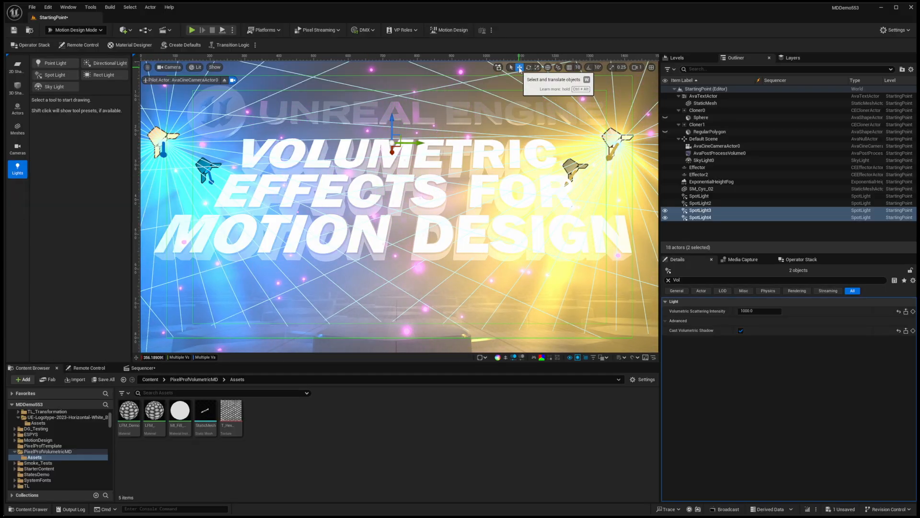
left_click(668, 280)
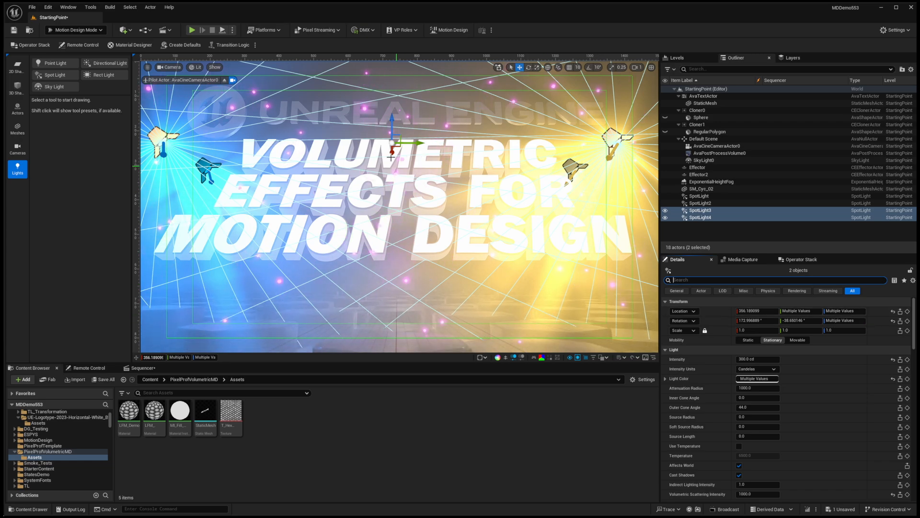
left_click_drag(392, 123, 391, 61)
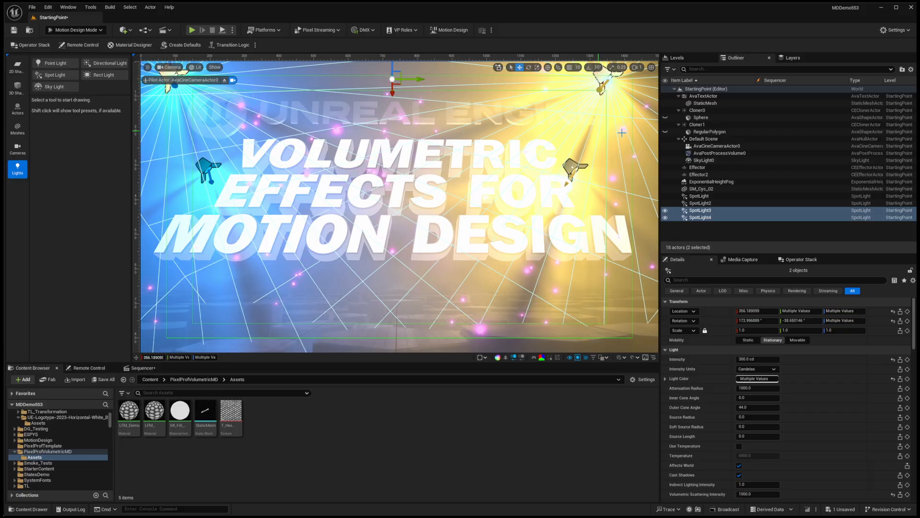
Rotate SpotLight3 to about 207.3°, -17.1°, 65.9° so its beam points across the title
left_click(702, 210)
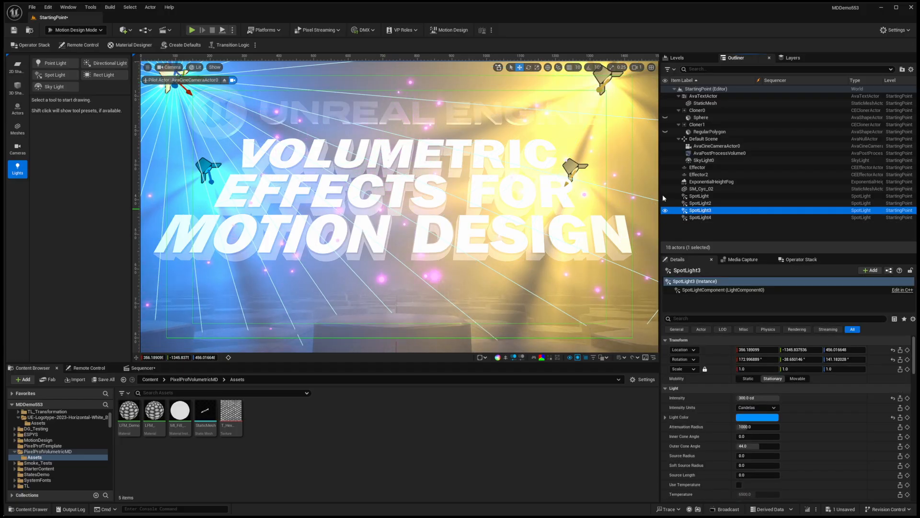
left_click(529, 68)
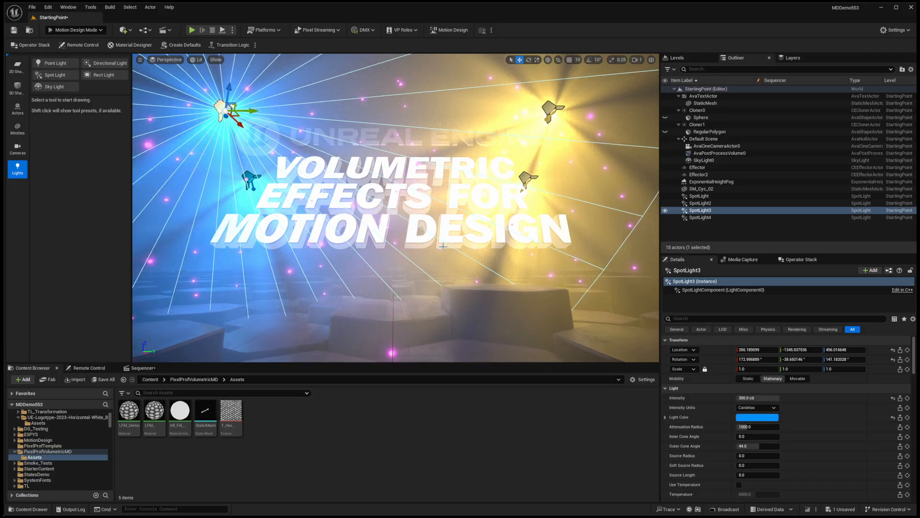
left_click_drag(442, 246, 383, 297, "alt")
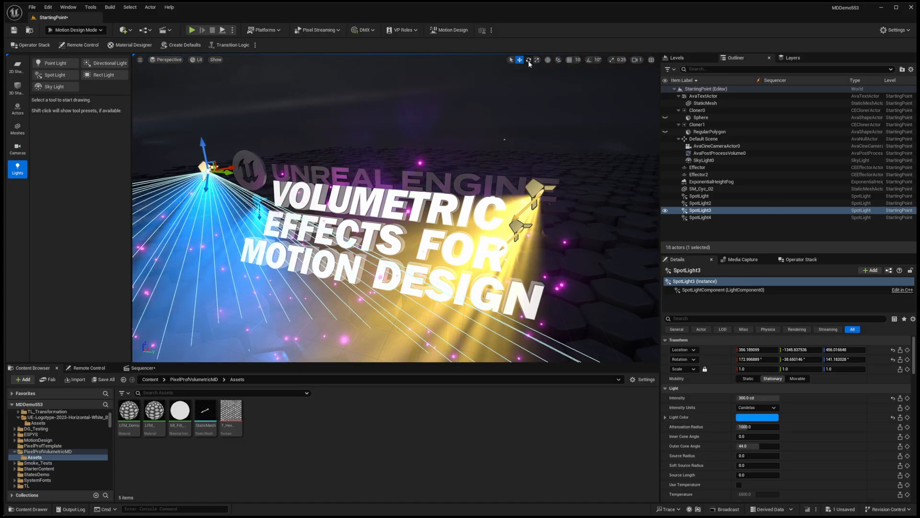
left_click_drag(209, 173, 189, 180)
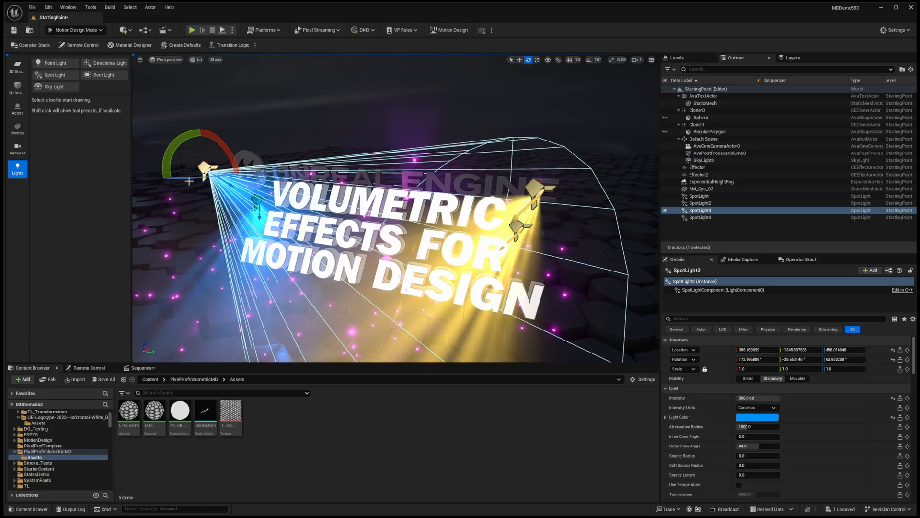
left_click_drag(175, 146, 197, 141)
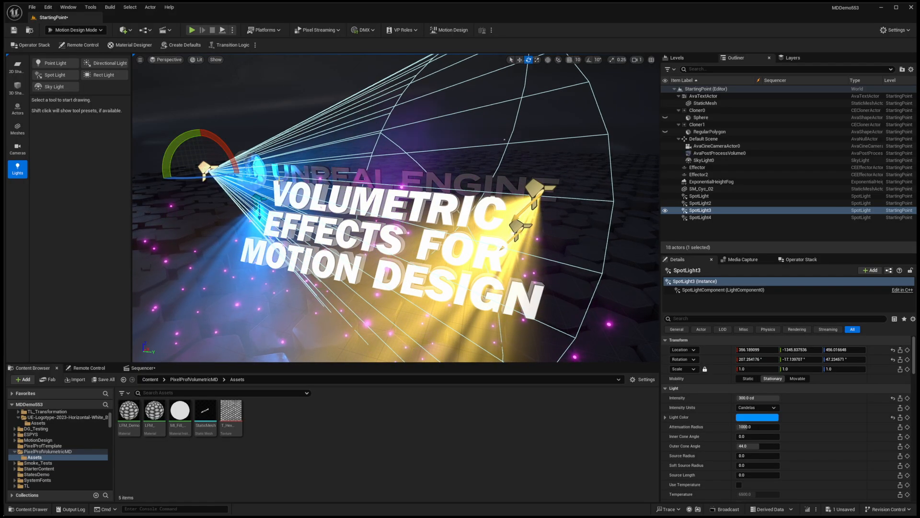
left_click_drag(205, 178, 248, 168)
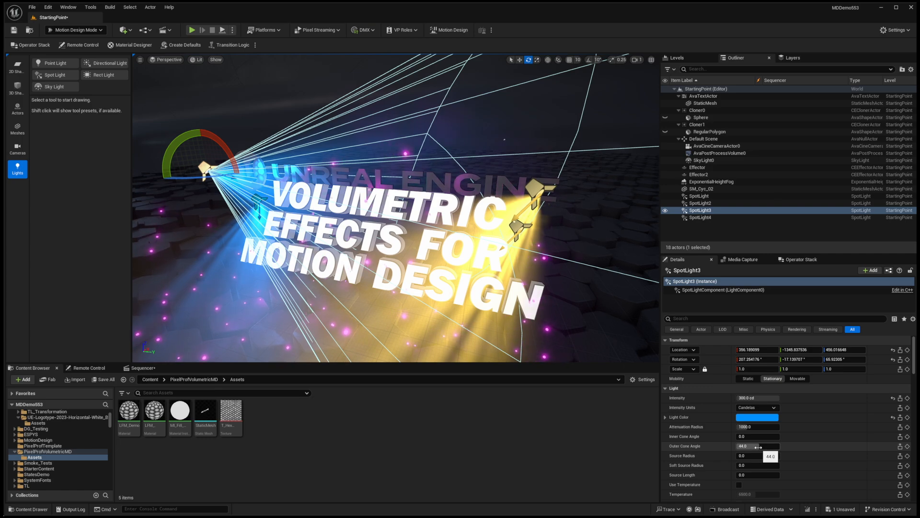
Set SpotLight3's outer cone angle to about 62.3 and inner to about 32, moving it to X about 275 with Z rotation about 46.7°
left_click_drag(761, 445, 781, 445)
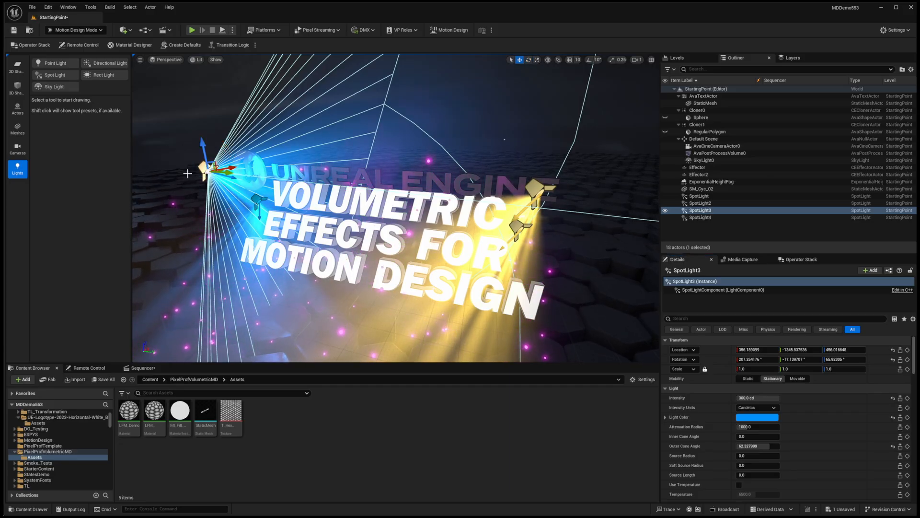
left_click_drag(237, 164, 167, 169)
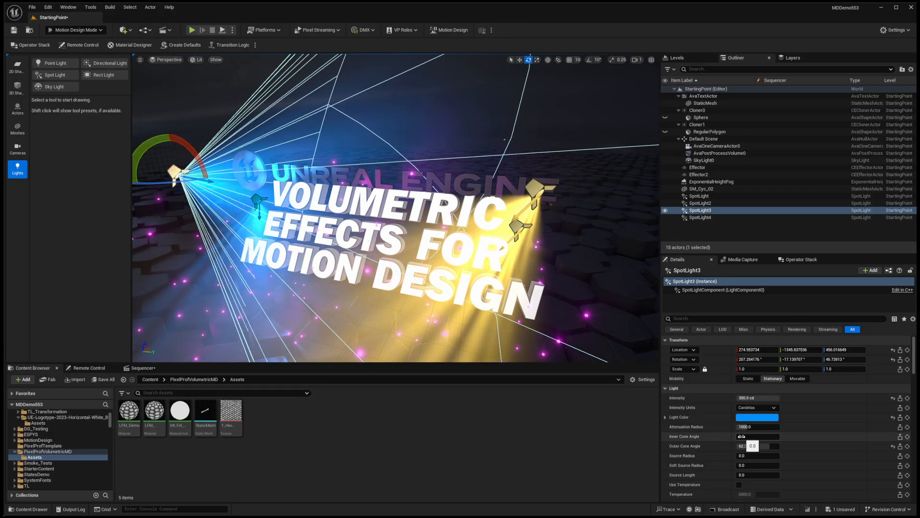
left_click_drag(741, 436, 762, 437)
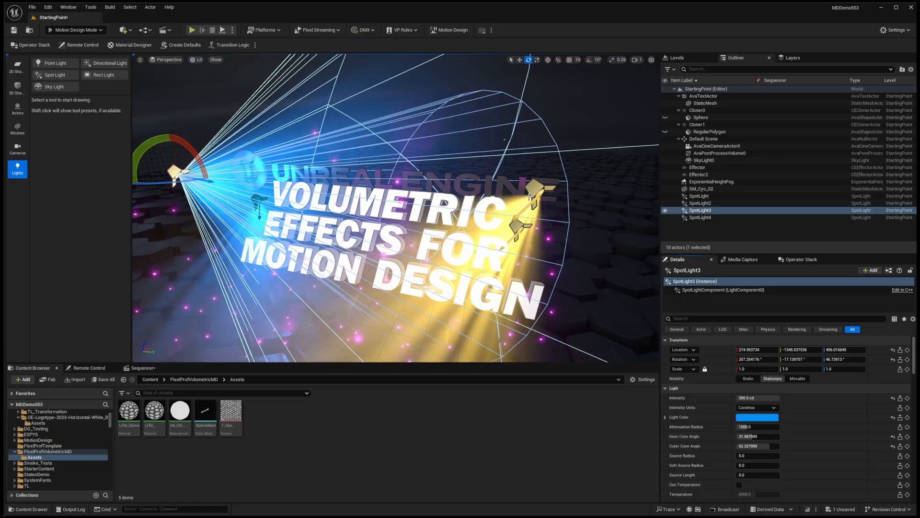
Rotate SpotLight4 to about 148.7°, -9.0°, 320.1° and set its outer cone angle to about 62.3
left_click(538, 188)
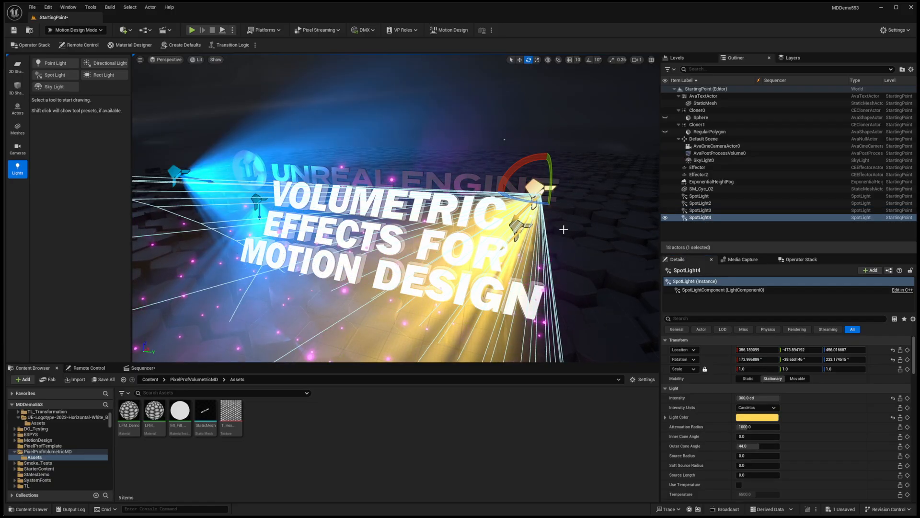
left_click_drag(587, 197, 507, 196)
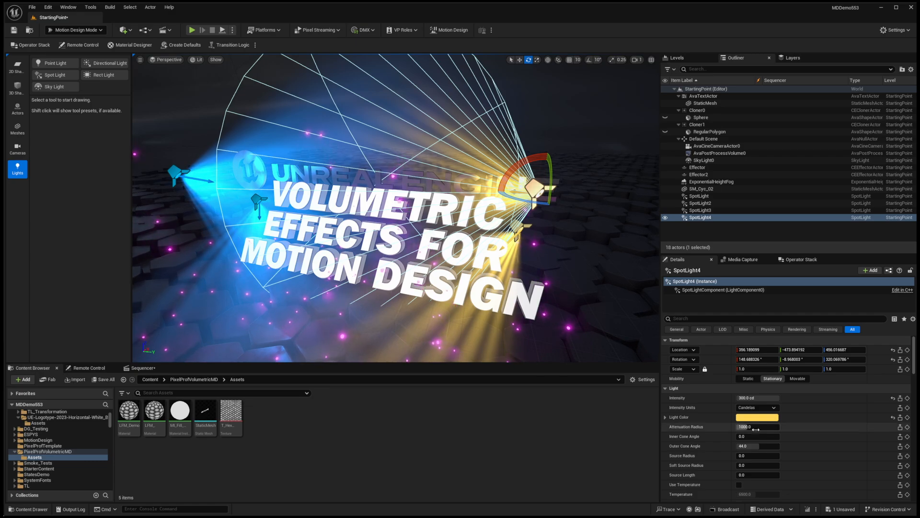
left_click_drag(756, 446, 770, 446)
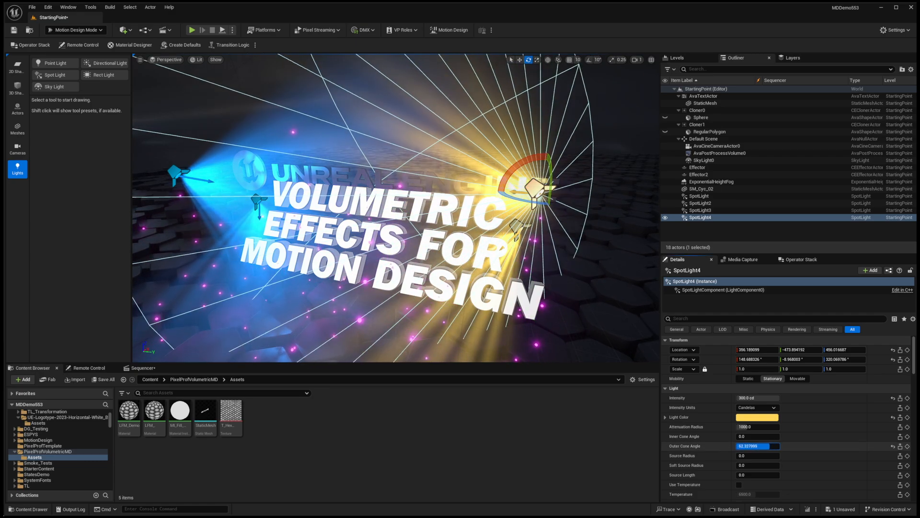
Move SpotLight4 outward to about X 220, Y -421 and turn it to a Z rotation of about 309°
left_click_drag(536, 329, 599, 329, "alt")
left_click_drag(588, 228, 589, 228, "alt")
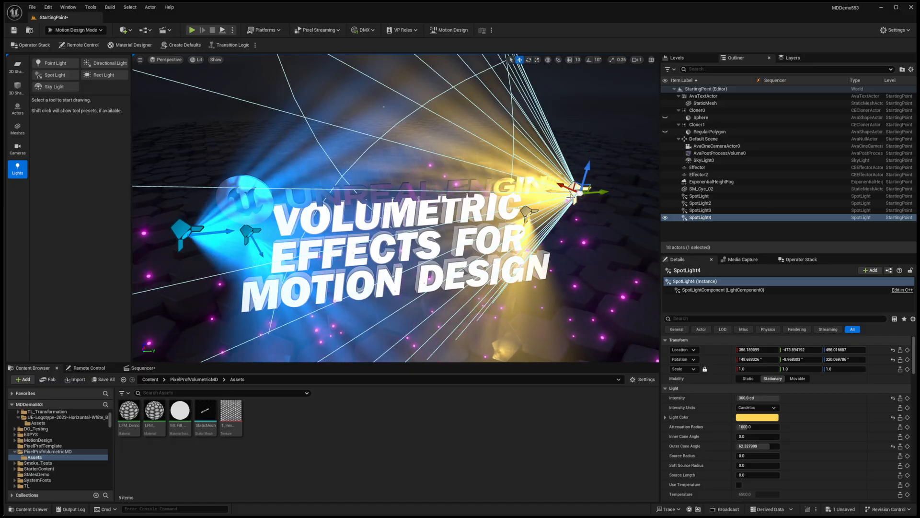
mouse_move(598, 192)
right_mouse_down()
mouse_move(618, 192)
mouse_move(605, 193)
right_mouse_up()
left_click_drag(586, 189, 640, 207)
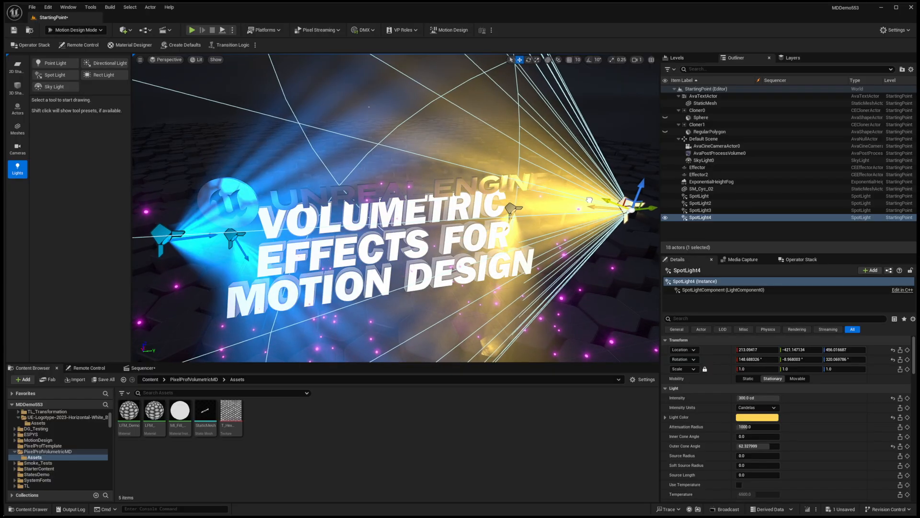
left_click_drag(586, 197, 628, 223)
left_click_drag(511, 287, 444, 272, "alt")
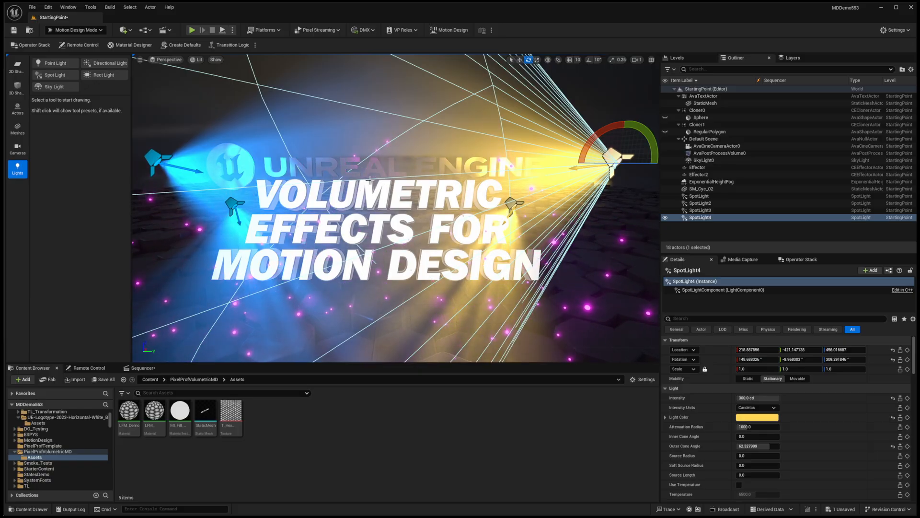
Lower the shared Volumetric Scattering Intensity of SpotLight3 and SpotLight4 to 200 and finally to 50, with the viewport overlays hidden
left_click(164, 160)
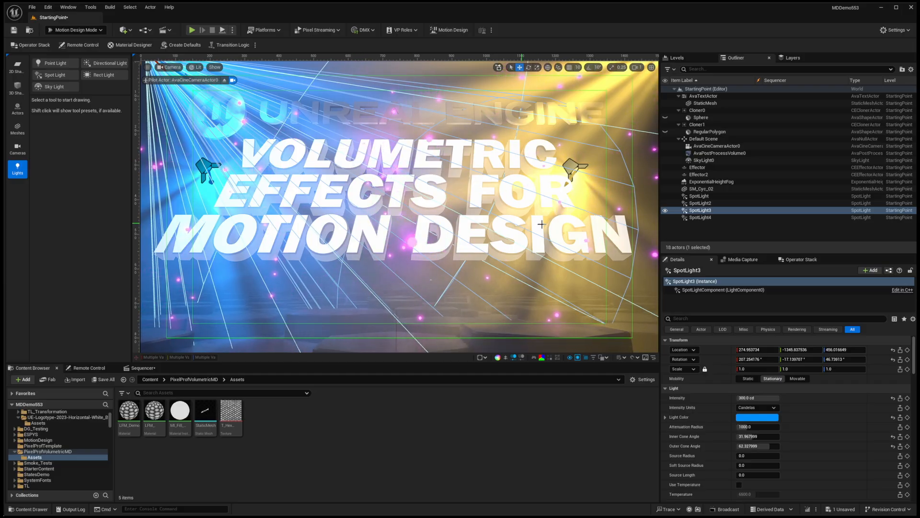
left_click(699, 217, "ctrl")
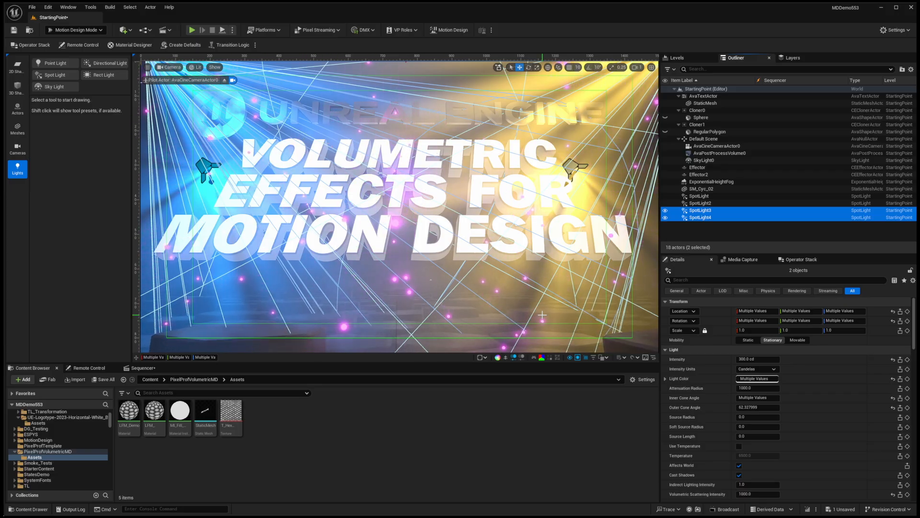
left_click(534, 357)
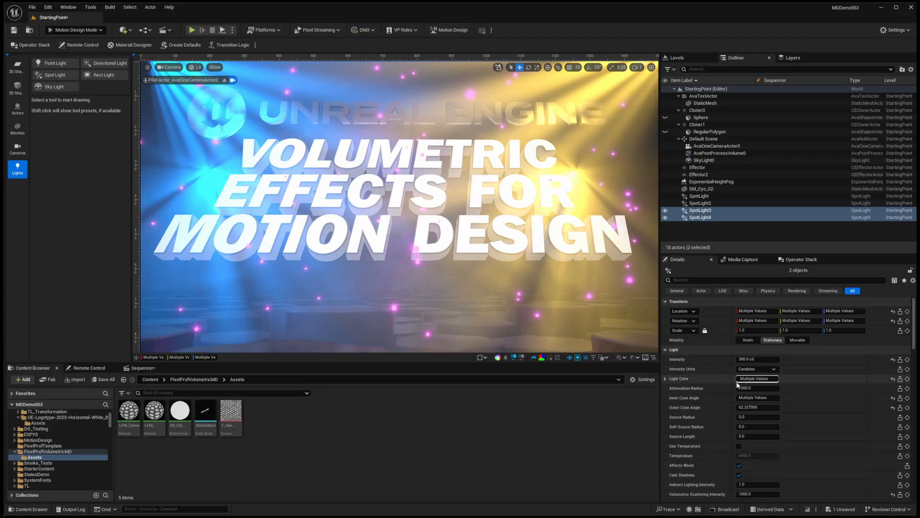
scroll(728, 431, "down", 2)
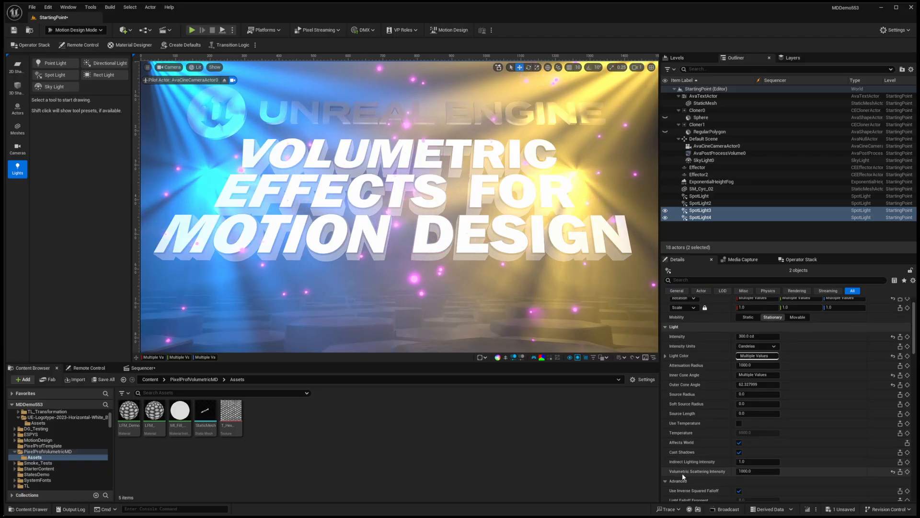
left_click(761, 472)
type("200")
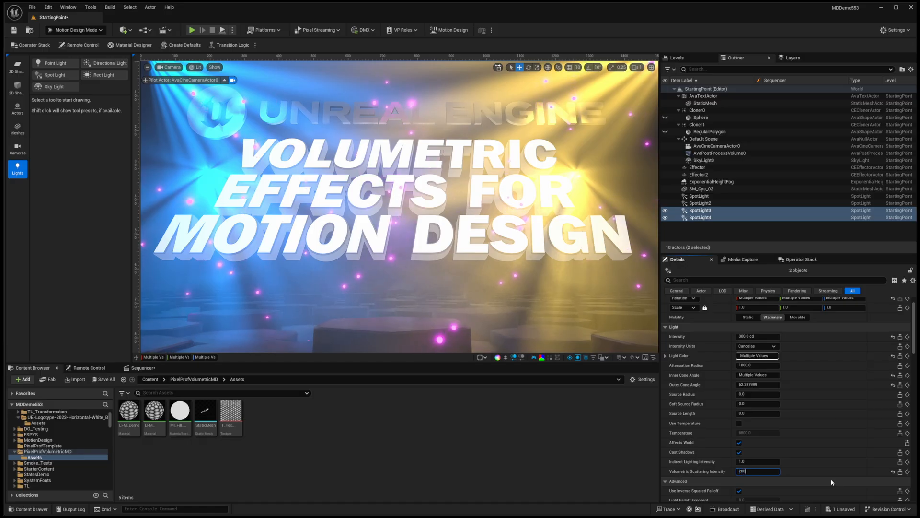
key("Return")
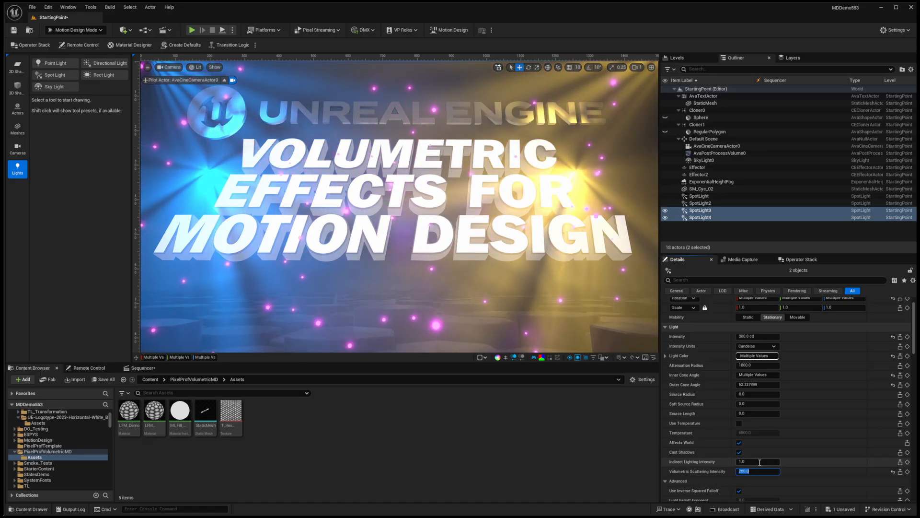
type("50")
key("Return")
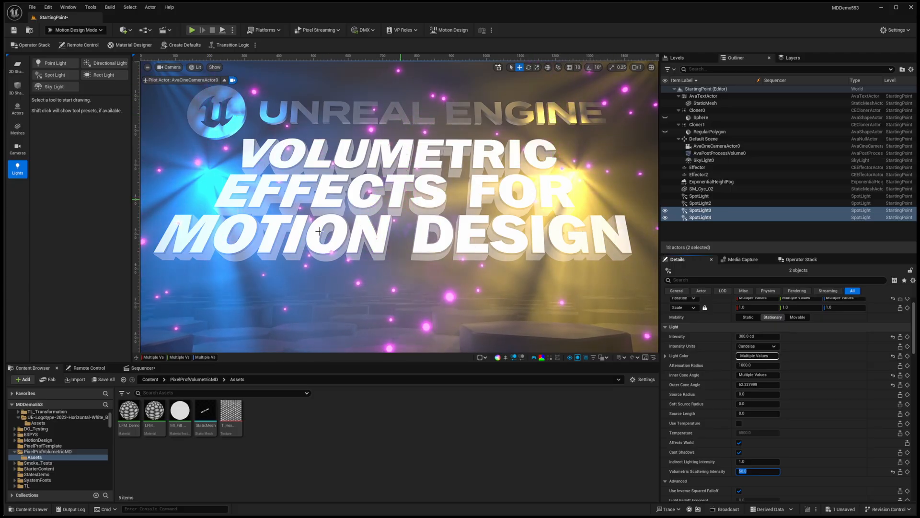
Move SpotLight2 outward from the title along Y to about -404
left_click(700, 204)
left_click_drag(604, 171, 631, 171)
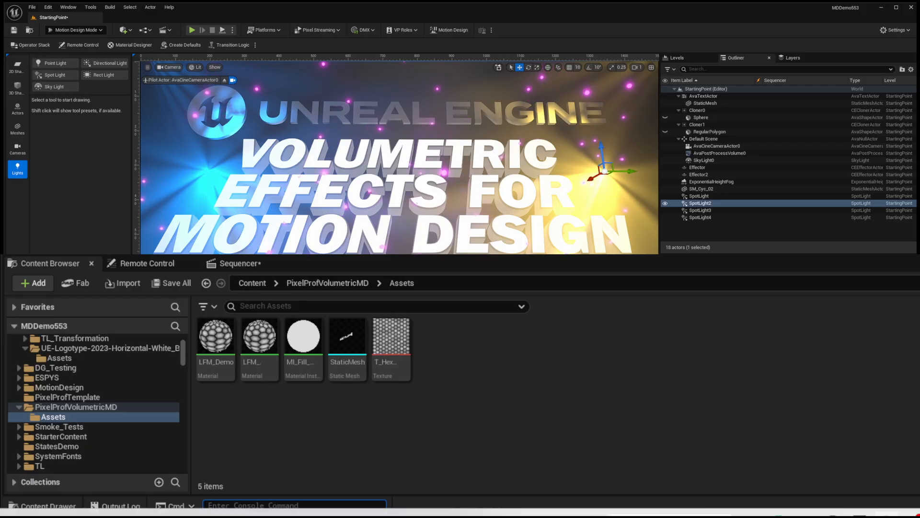
Open the Output Log and clear all of its existing entries
left_click(119, 506)
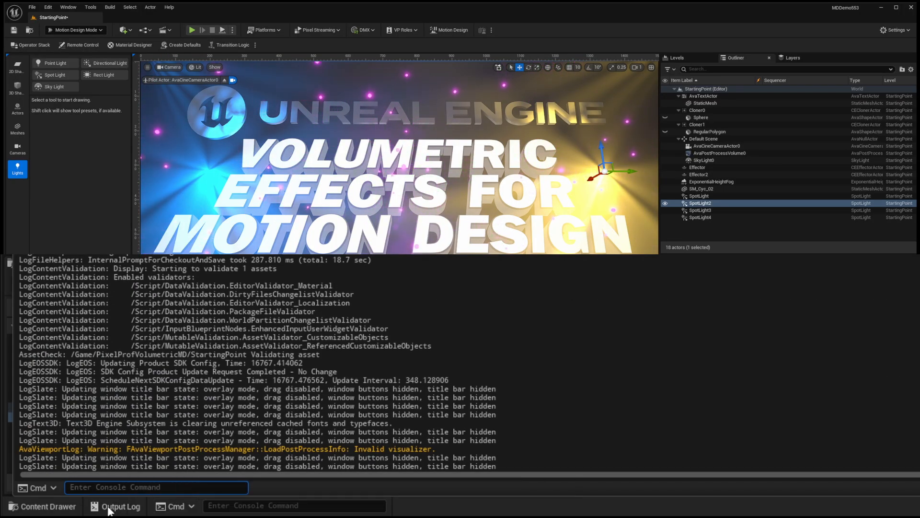
right_click(359, 349)
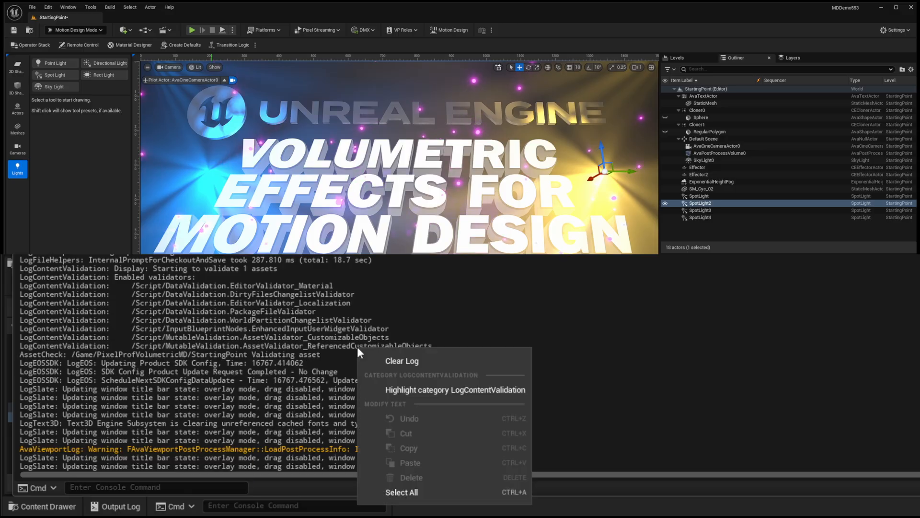
left_click(380, 362)
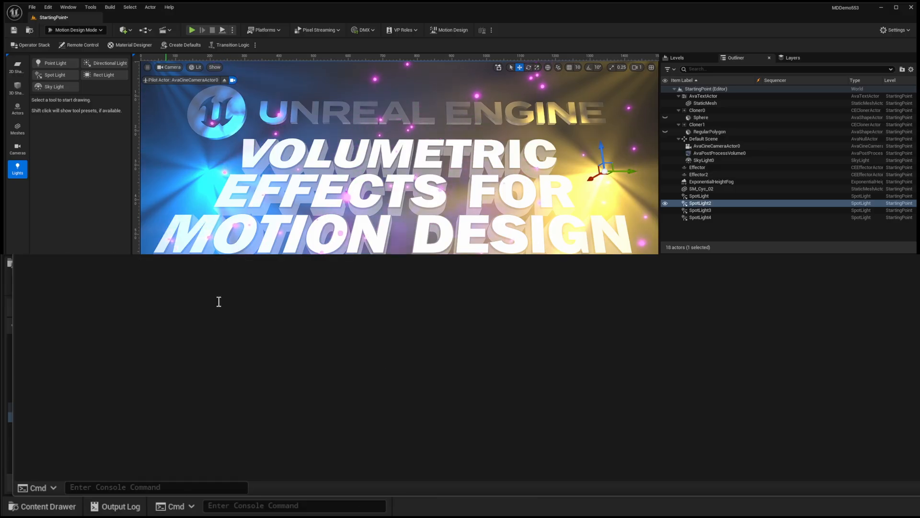
Find the volumetric fog grid console variable and query it with r.VolumetricFog.GridPixelSize ?
left_click(134, 486)
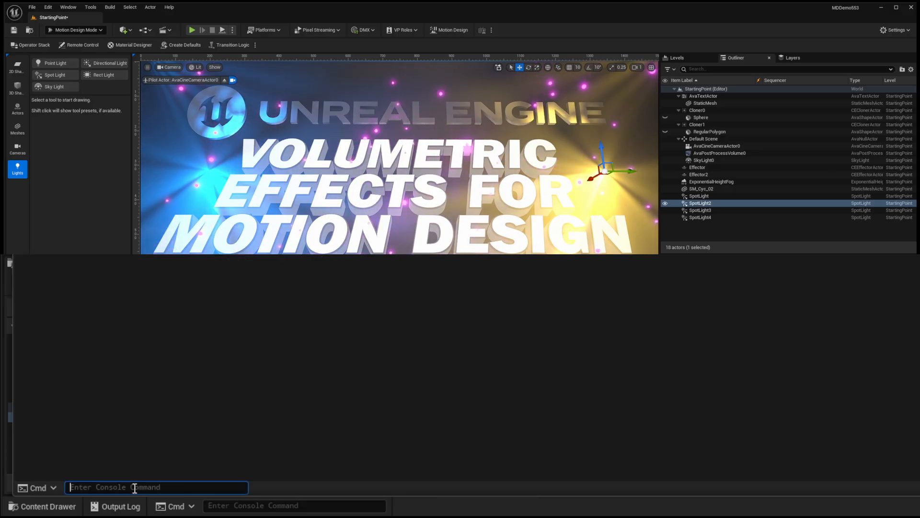
type("volum")
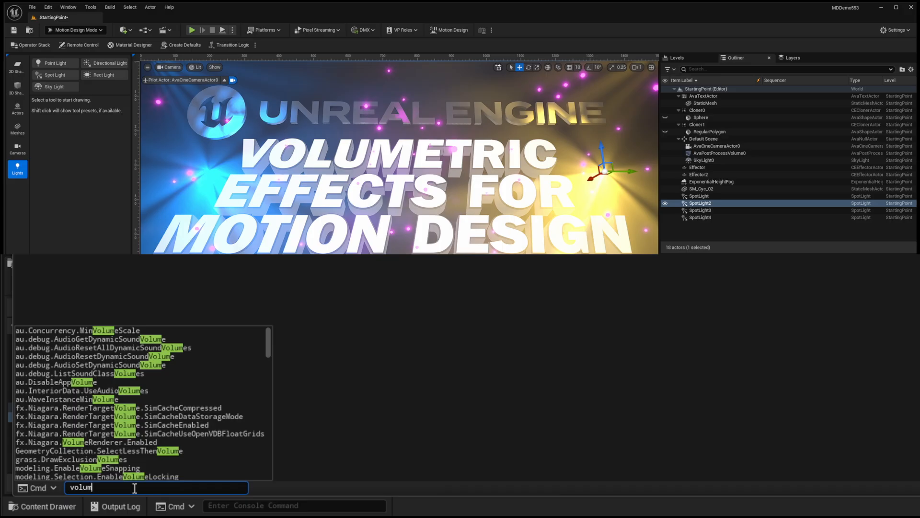
type("er")
key("BackSpace")
key("BackSpace")
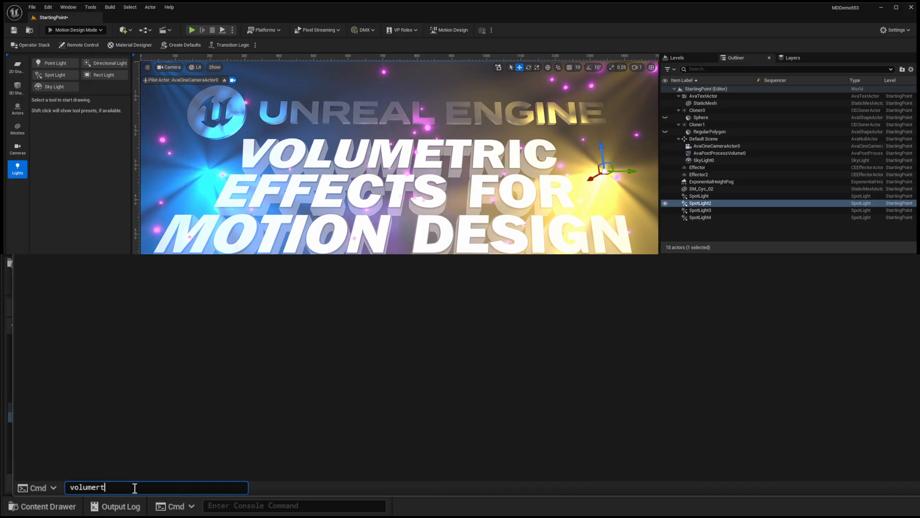
type("e")
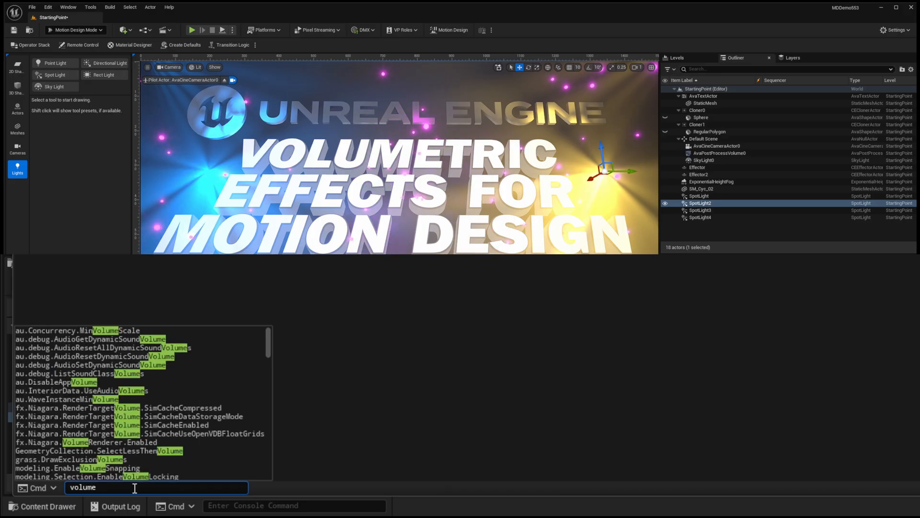
type("tric")
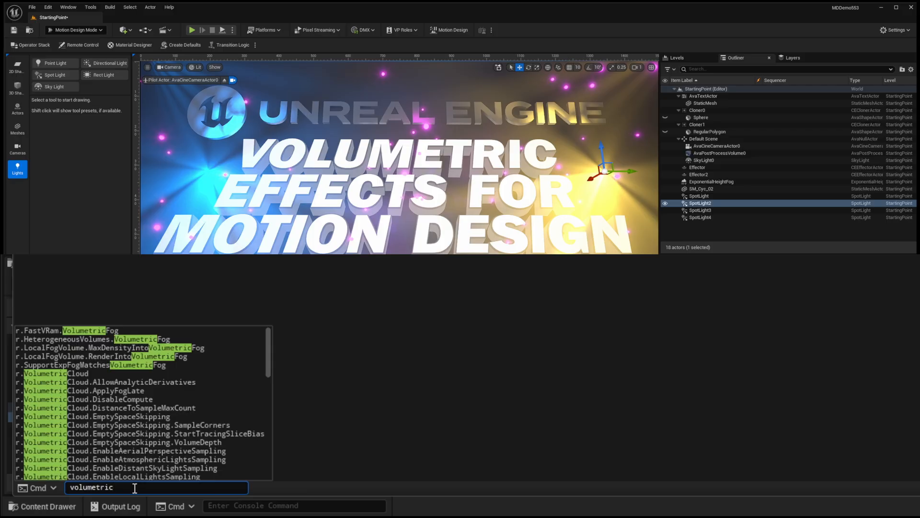
type(" grid")
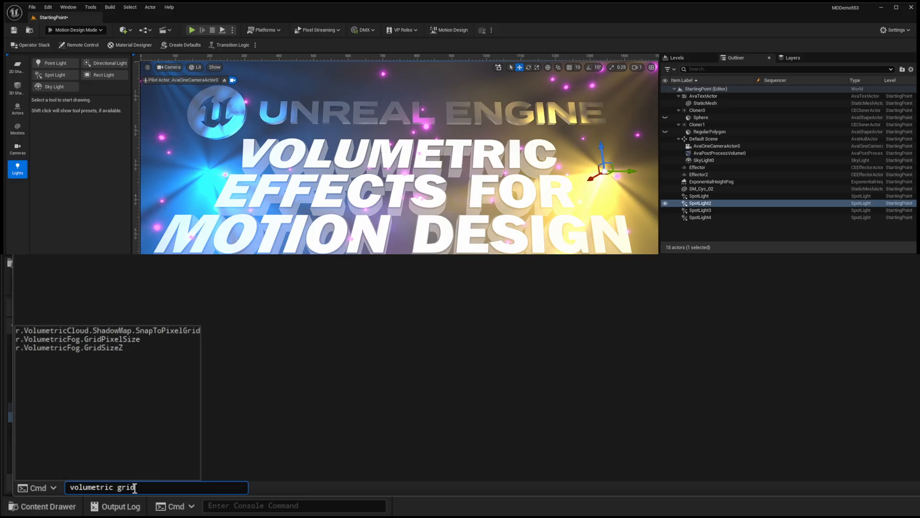
key("Down")
key("Down")
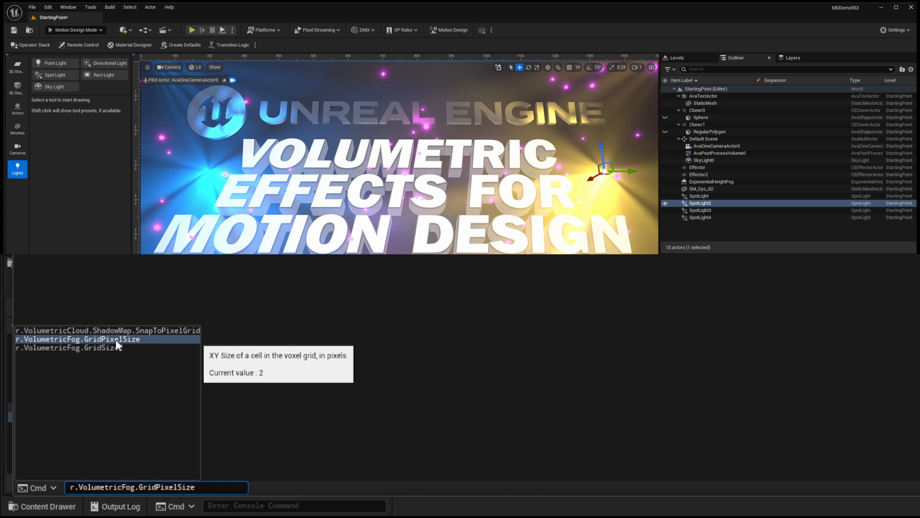
type("?")
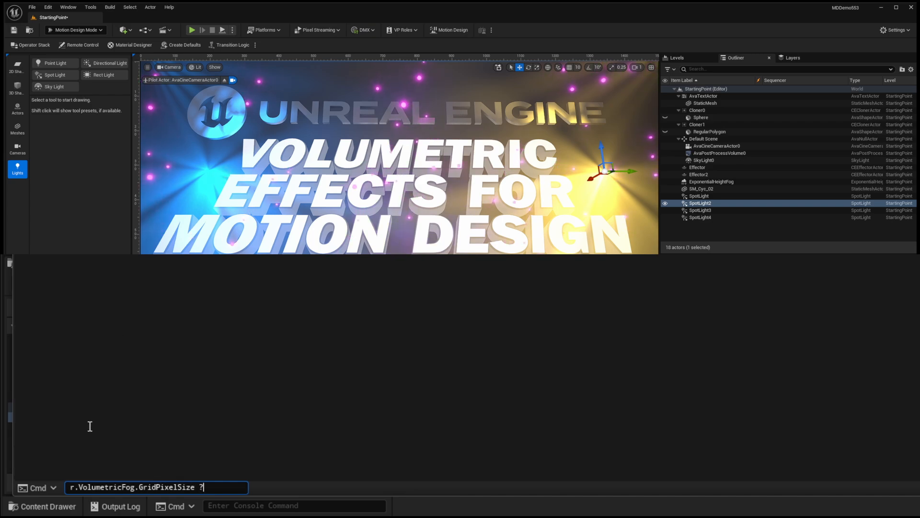
mouse_move(221, 487)
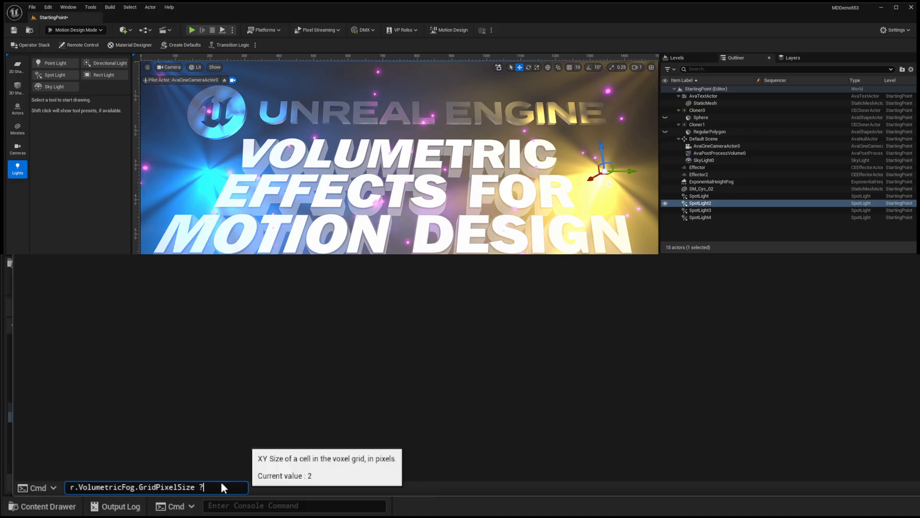
key("Return")
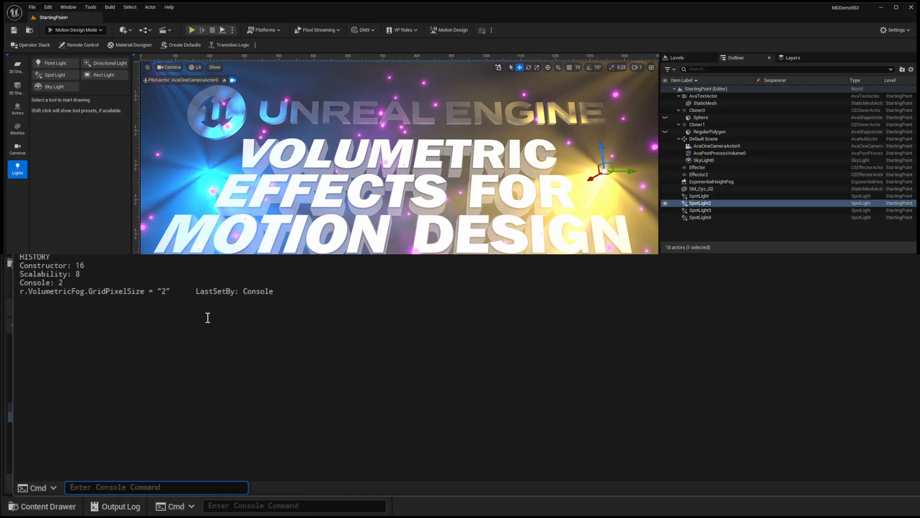
Set the volumetric fog's grid cell size to 8 pixels with r.VolumetricFog.GridPixelSize 8
key("Up")
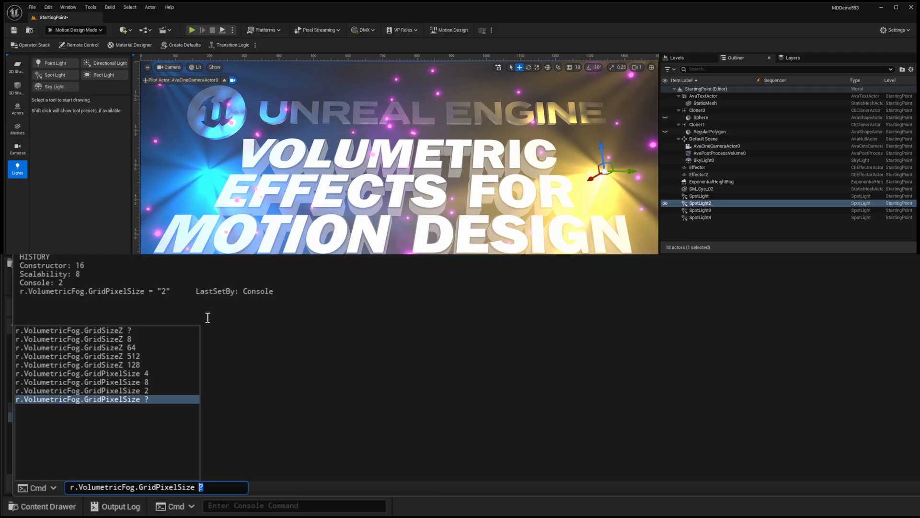
type("8")
key("Return")
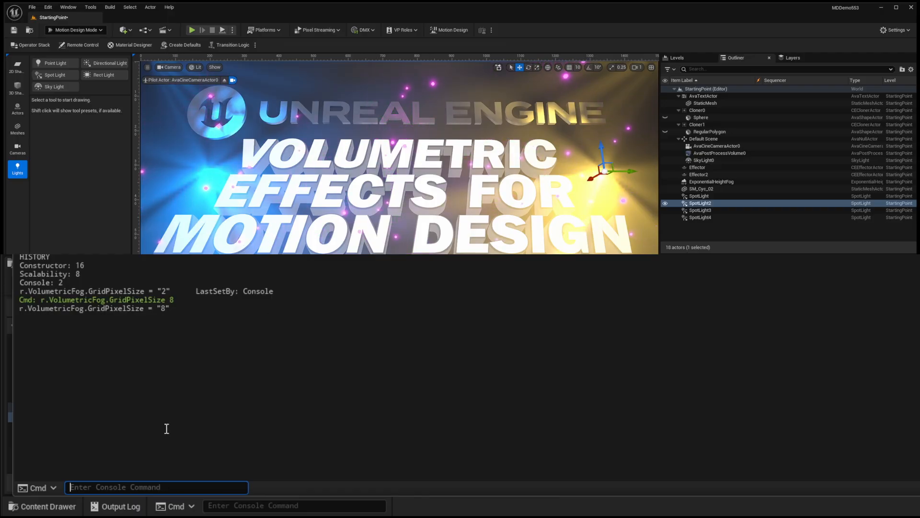
Set the volumetric fog's grid cell size to 2 pixels with r.VolumetricFog.GridPixelSize 2
type("Vol")
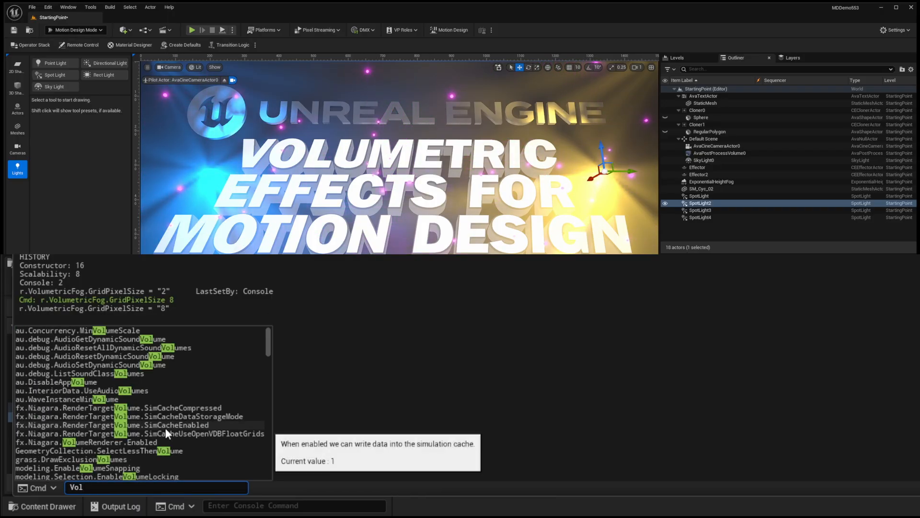
type("umettr")
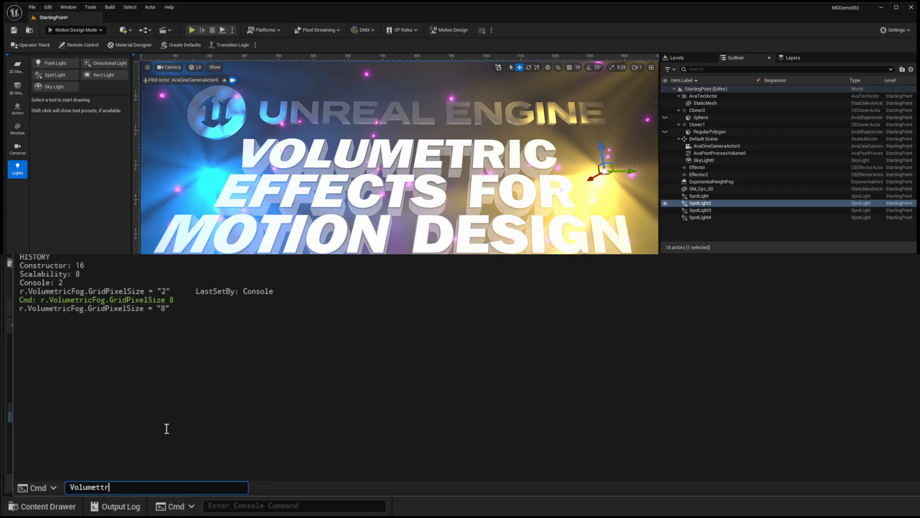
key("BackSpace")
key("BackSpace")
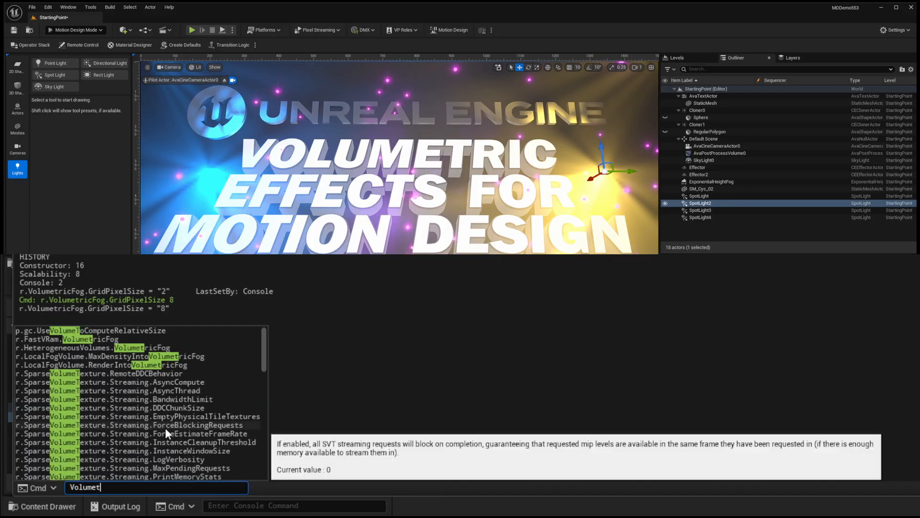
type("ric")
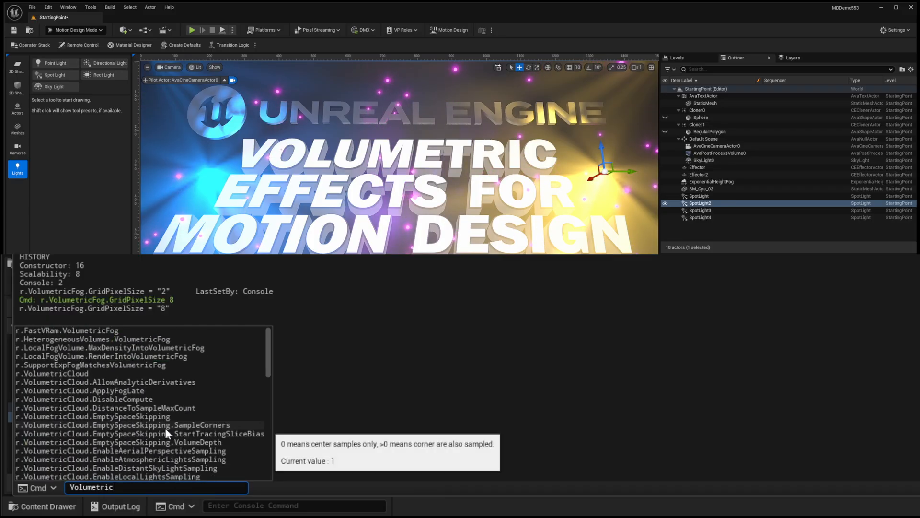
type(" grid")
key("Down")
key("Down")
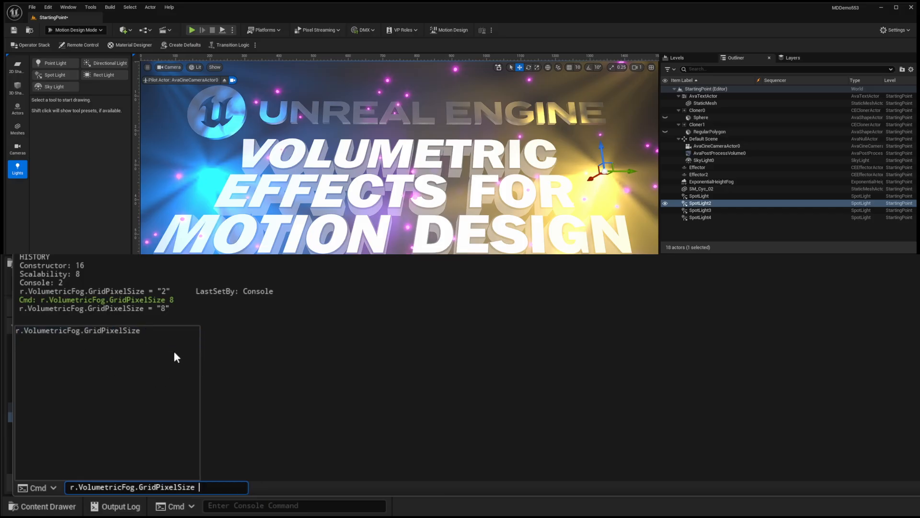
type("2")
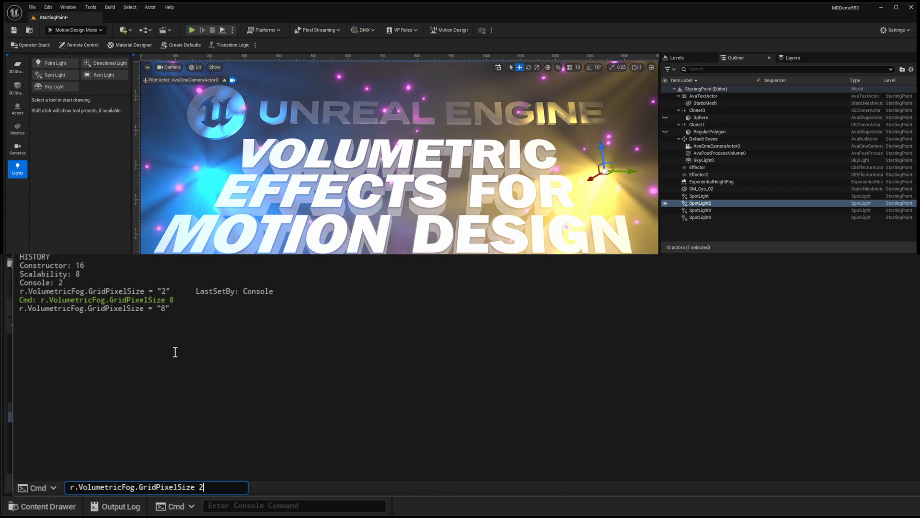
key("Return")
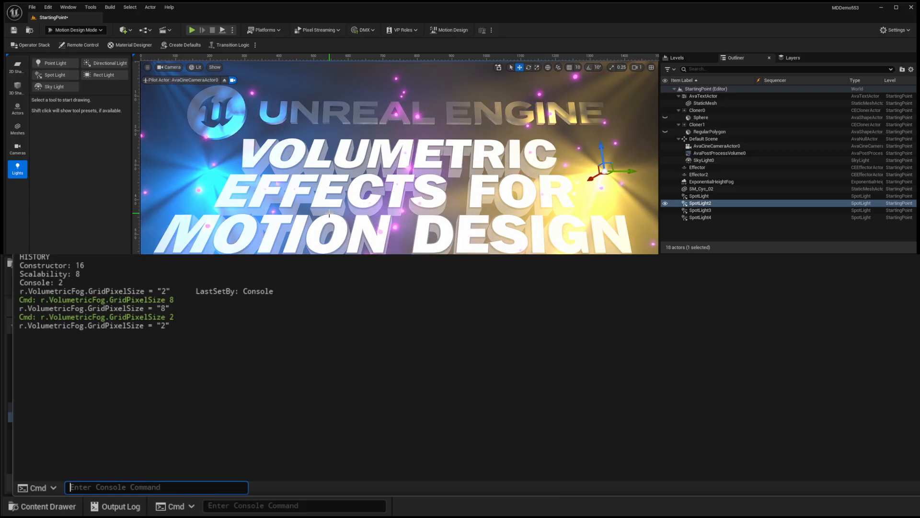
Turn on the FPS display in the viewport and close the Output Log
left_click(148, 67)
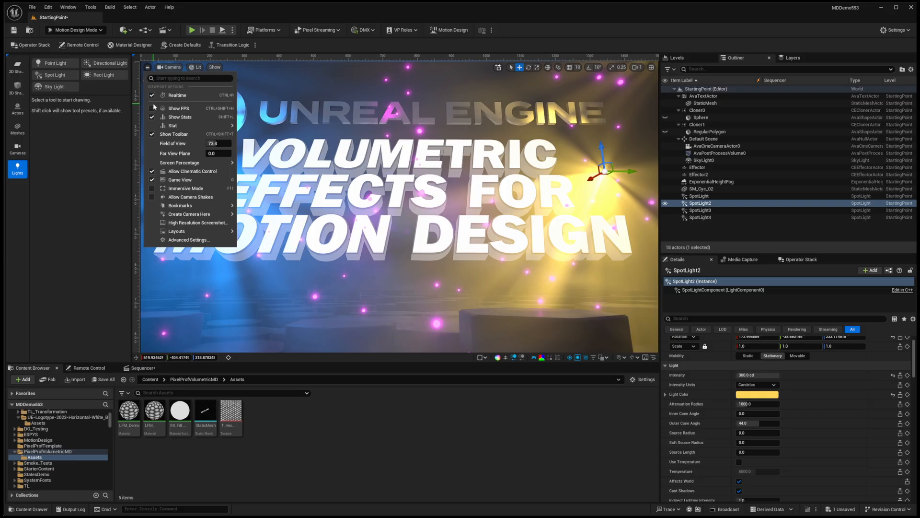
left_click(369, 441)
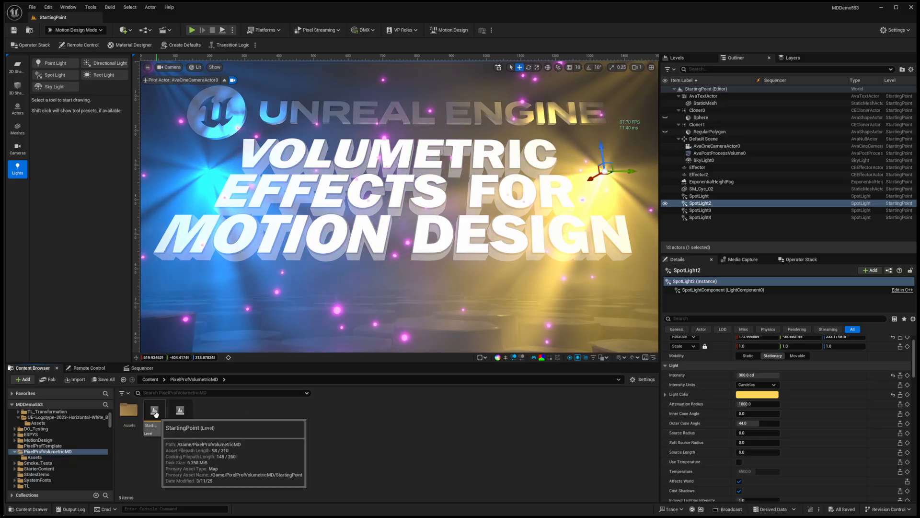
Review the assets a Storm Sync local pak export of the StartingPoint and VolumetricDemo levels would include, and cancel the export
left_click_drag(142, 404, 289, 438)
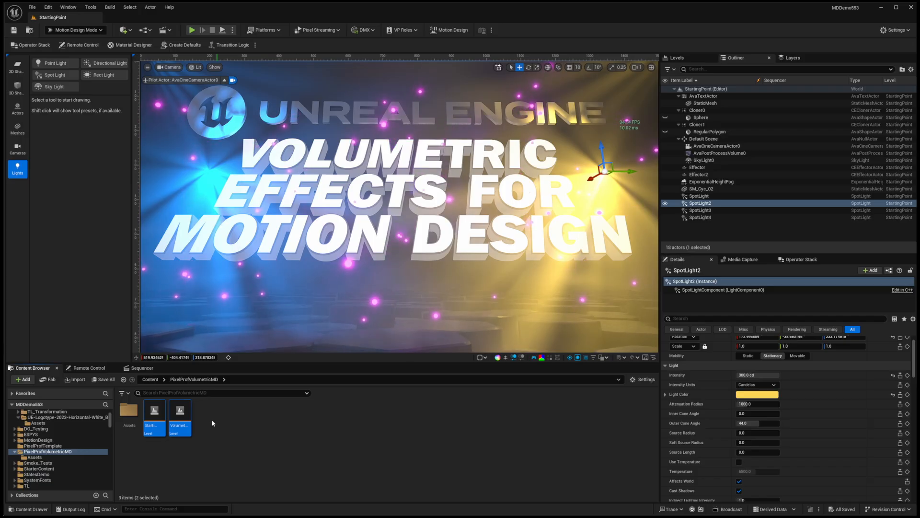
right_click(183, 415)
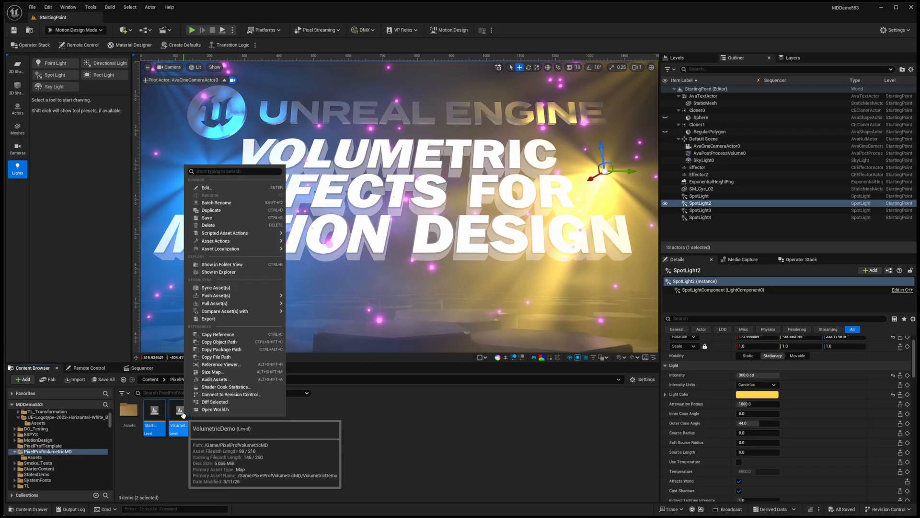
left_click(217, 319)
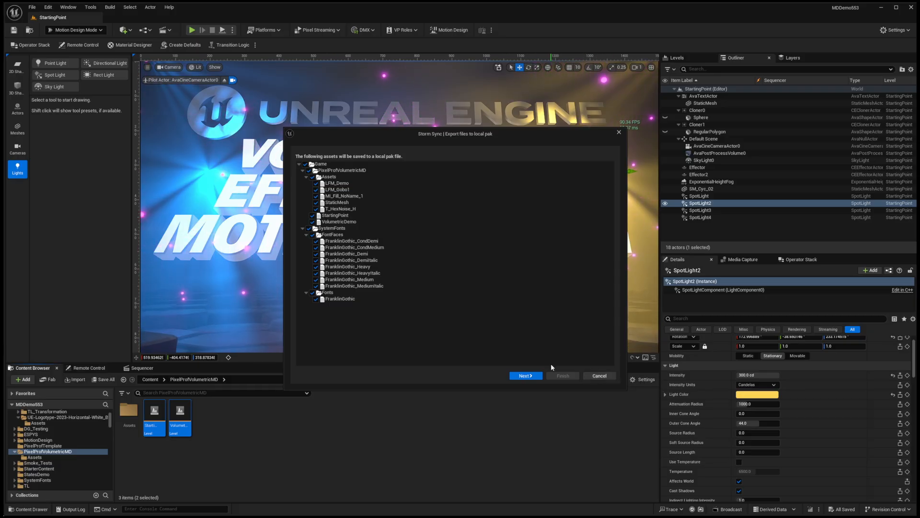
left_click(599, 375)
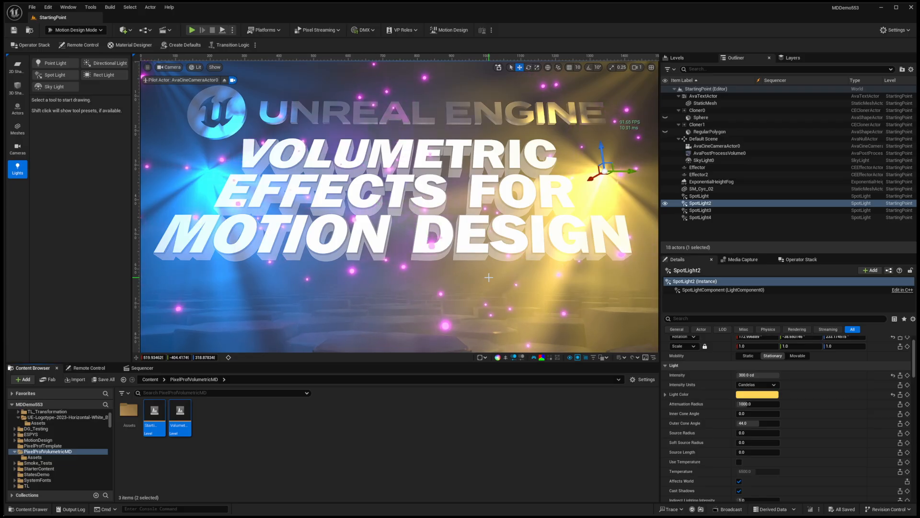